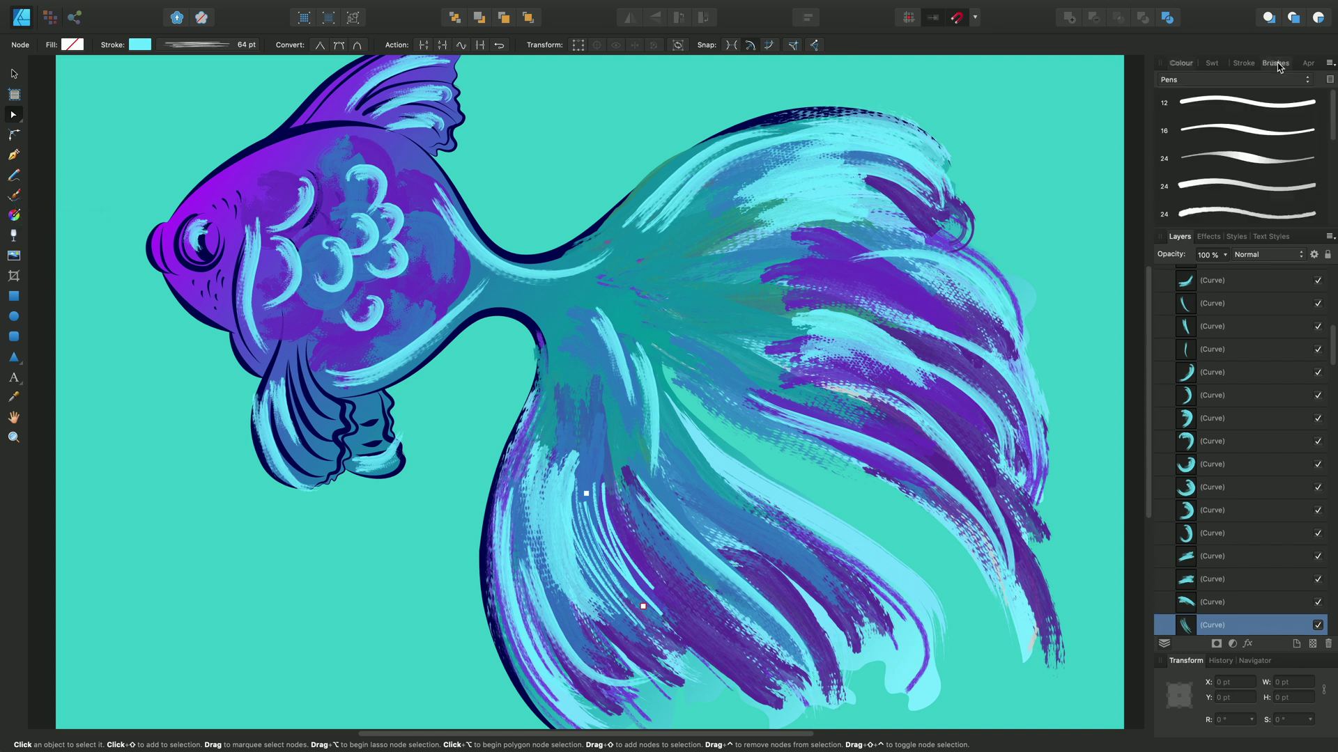
Float the Brushes panel as its own window with Pens shown, and bring up its panel menu.
left_click(1276, 63)
left_click(1305, 81)
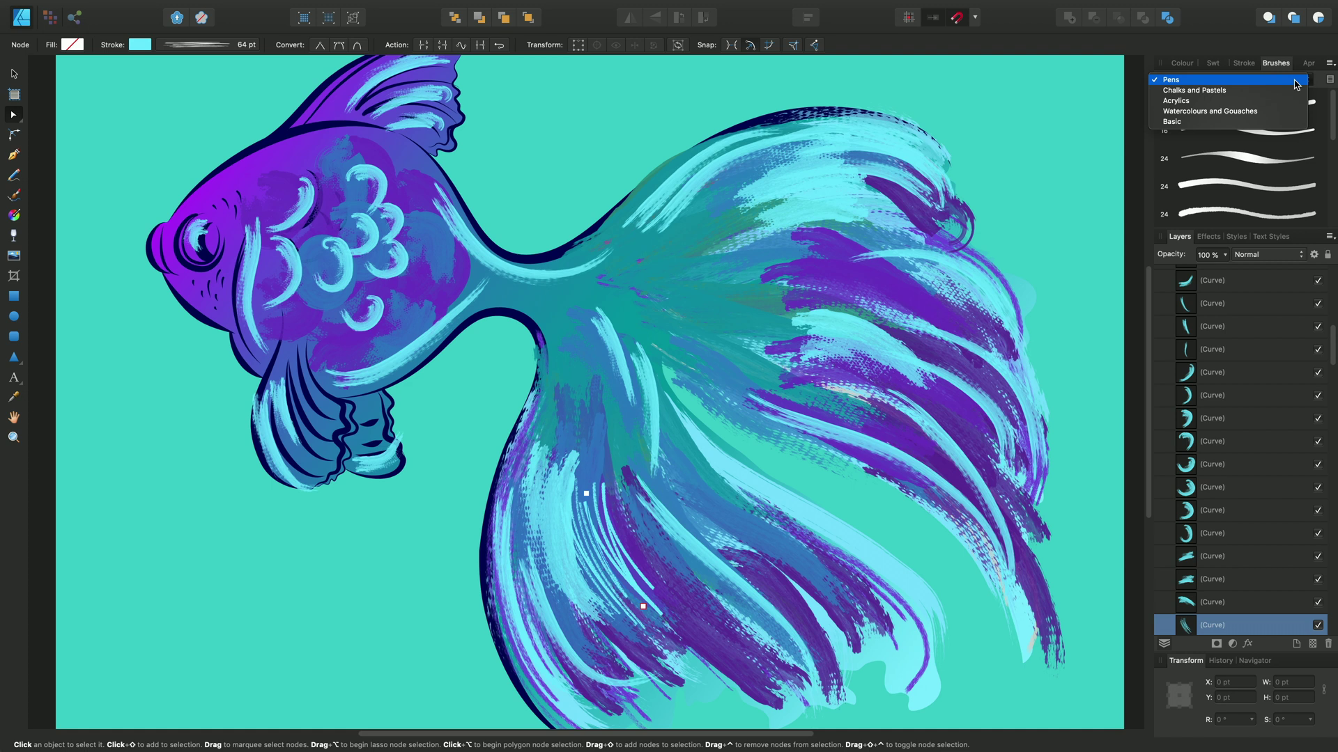
left_click(1296, 82)
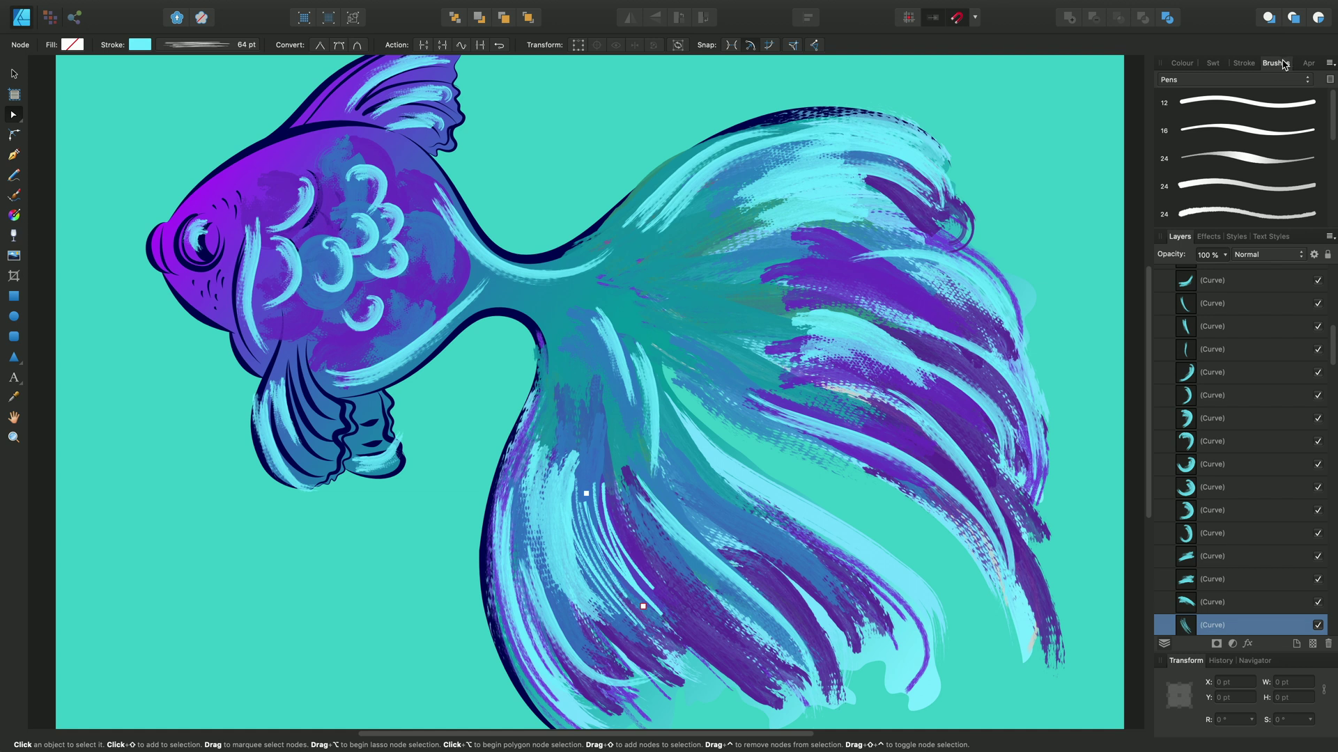
mouse_move(1282, 63)
left_mouse_down()
mouse_move(1030, 89)
mouse_move(975, 87)
mouse_move(975, 66)
left_mouse_up()
left_click(1115, 64)
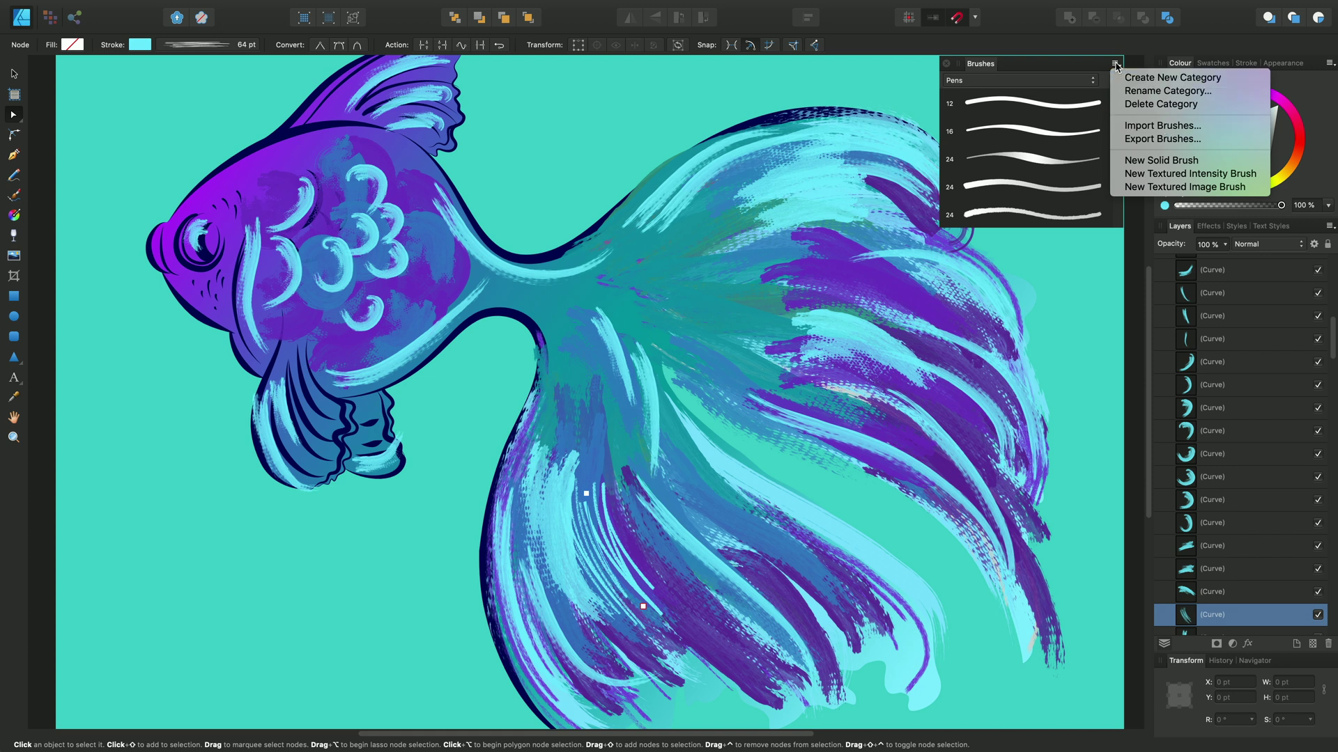
Import My Vector Brushes.afbrushes from the Desktop, adding its 4 brushes as the My Vector Brushes category.
left_click(1154, 127)
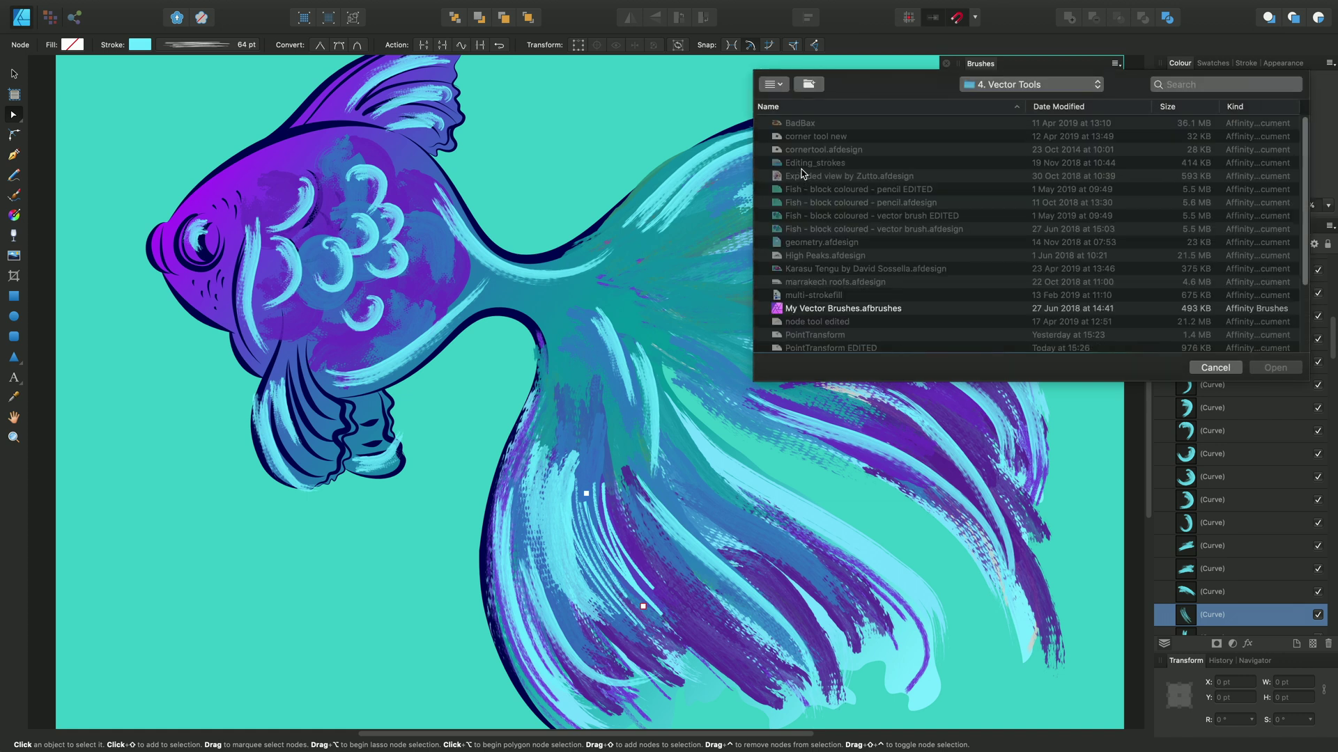
left_click(1090, 86)
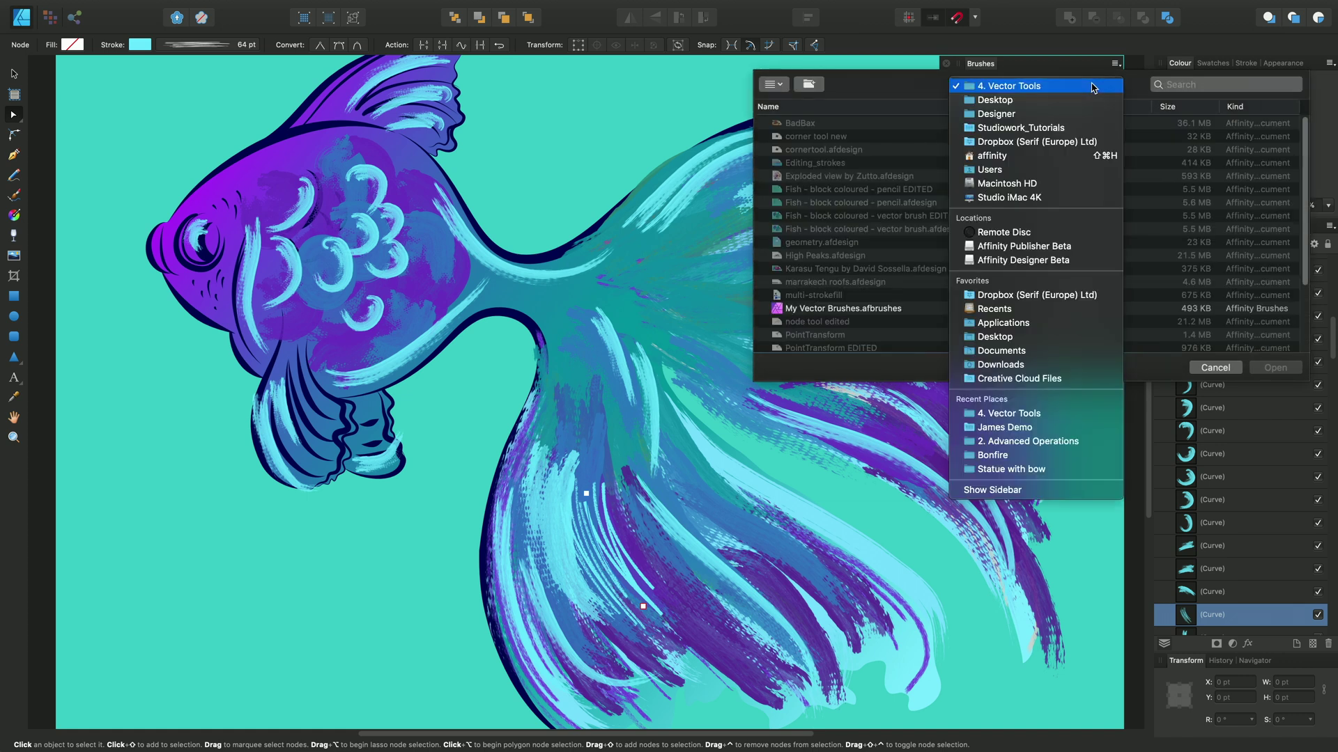
left_click(1004, 337)
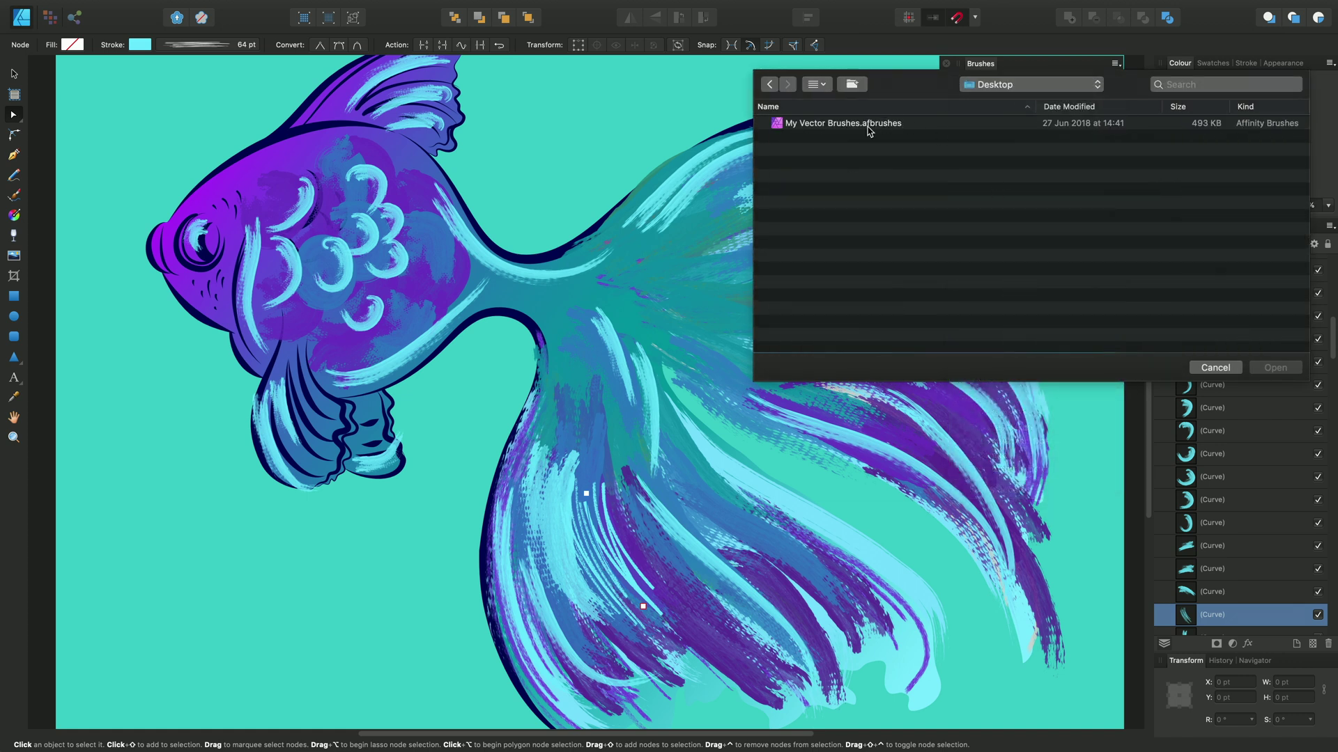
left_click(869, 127)
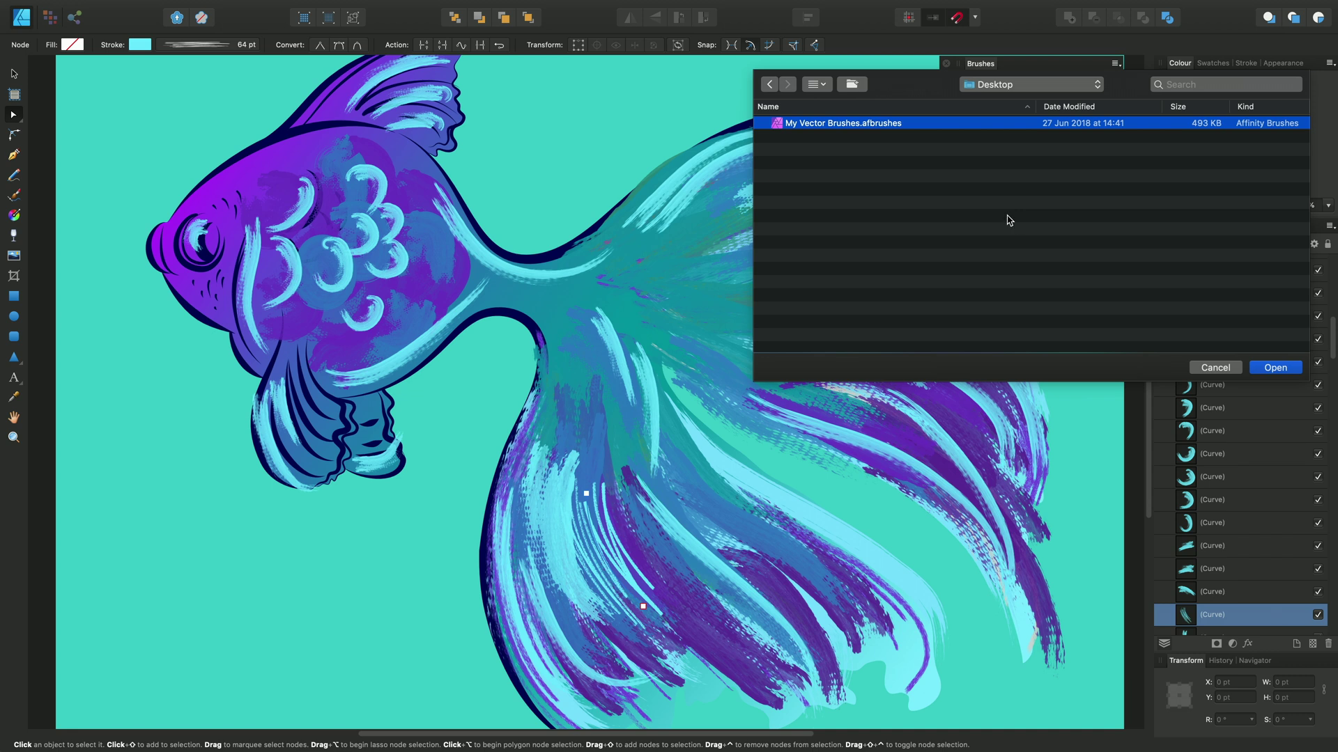
left_click(1282, 368)
left_click(774, 249)
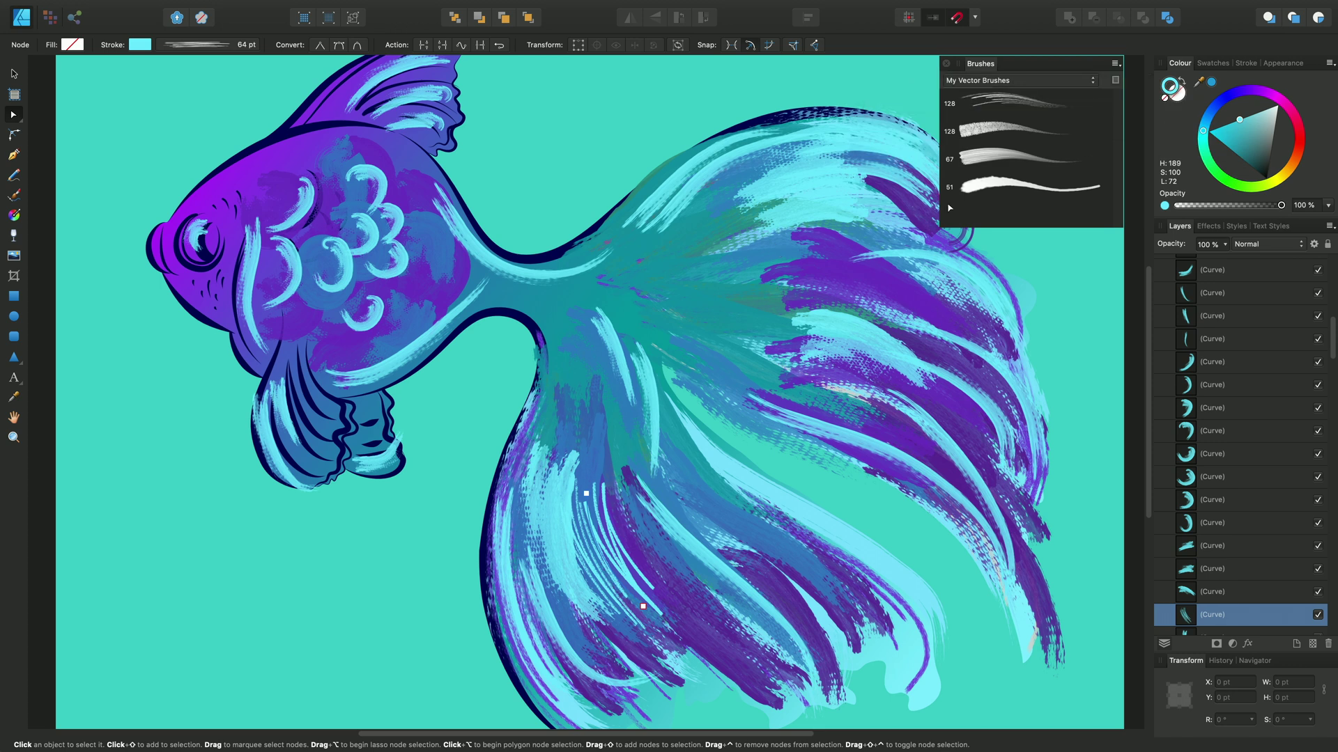
left_click(1092, 82)
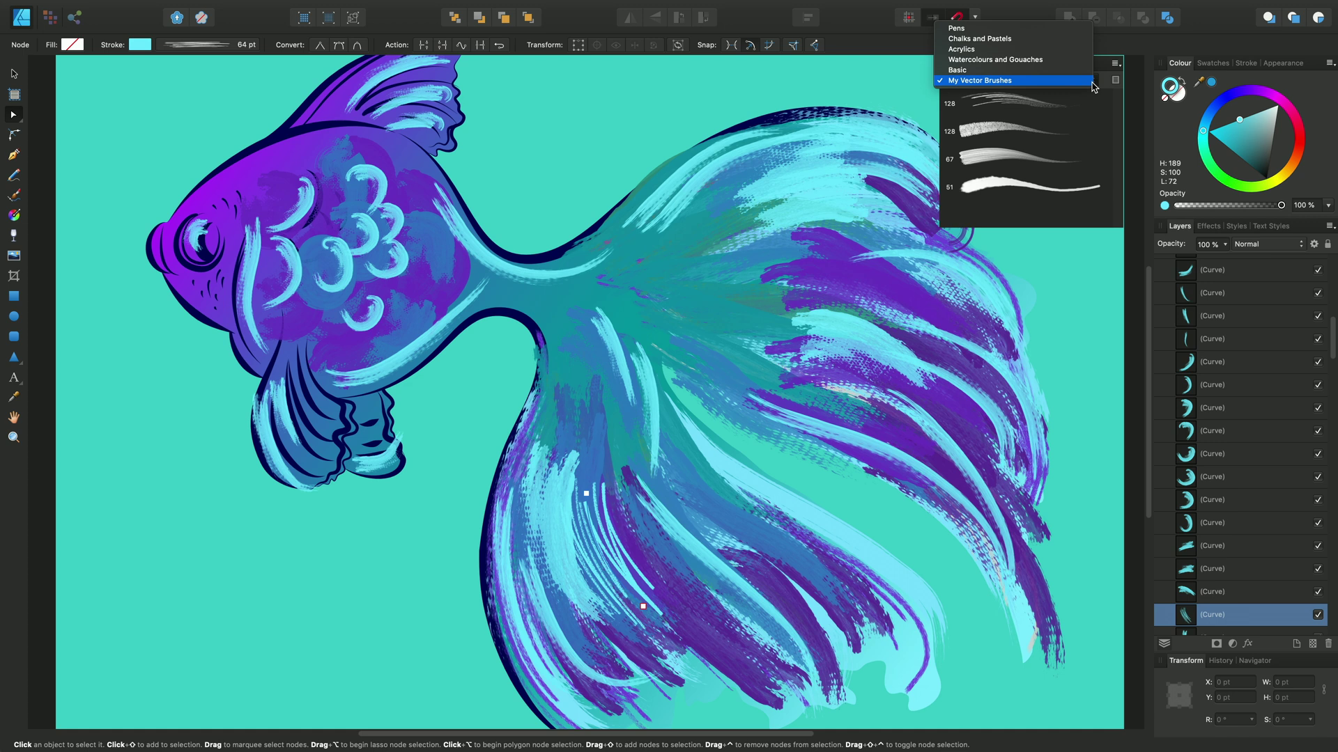
left_click(1091, 83)
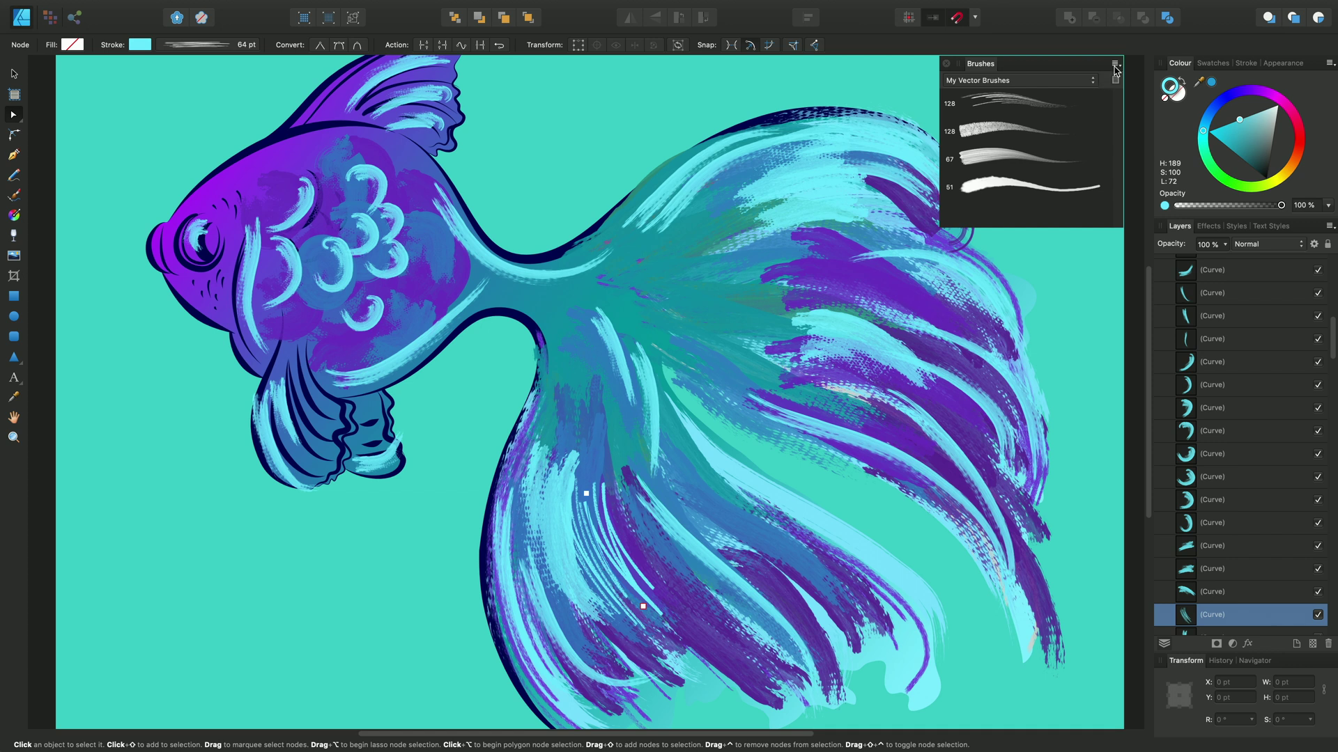
Create a new brush category and rename it from Brushes to 'Extra Vector Brushes'.
left_click(1115, 65)
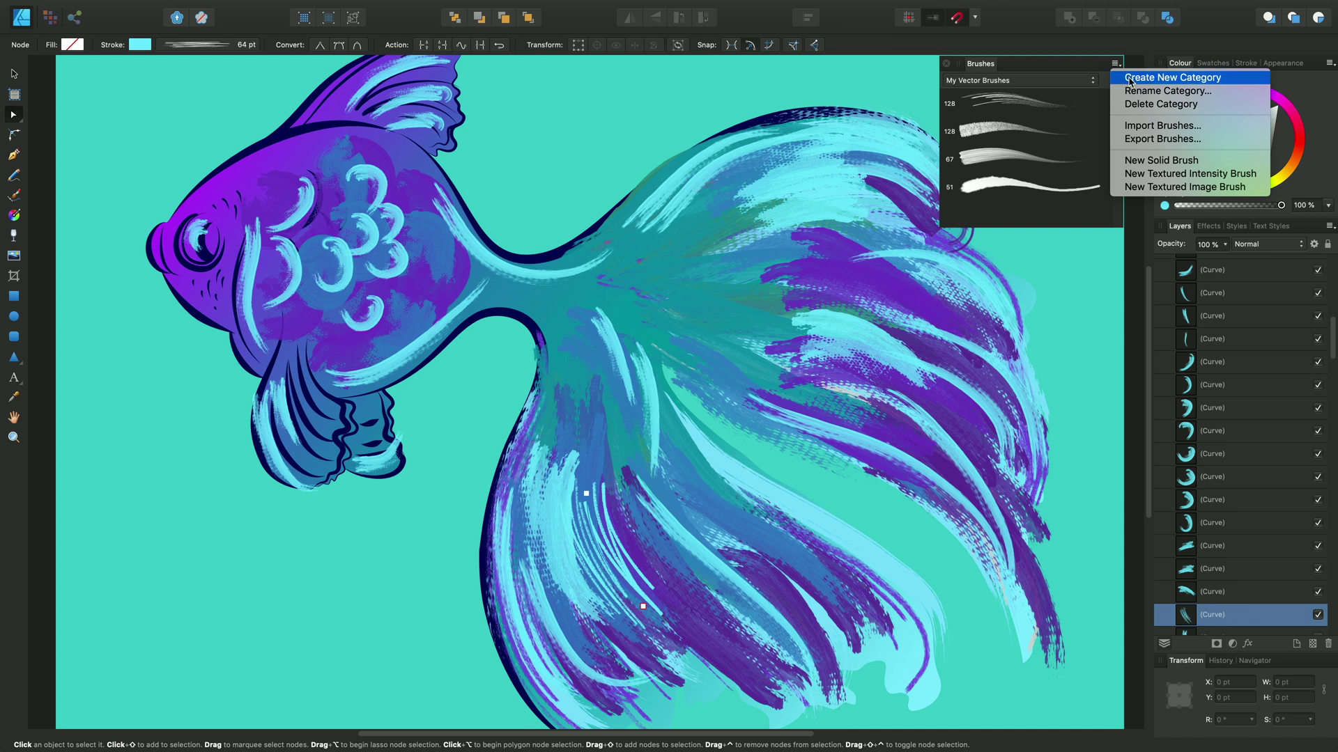
left_click(1130, 81)
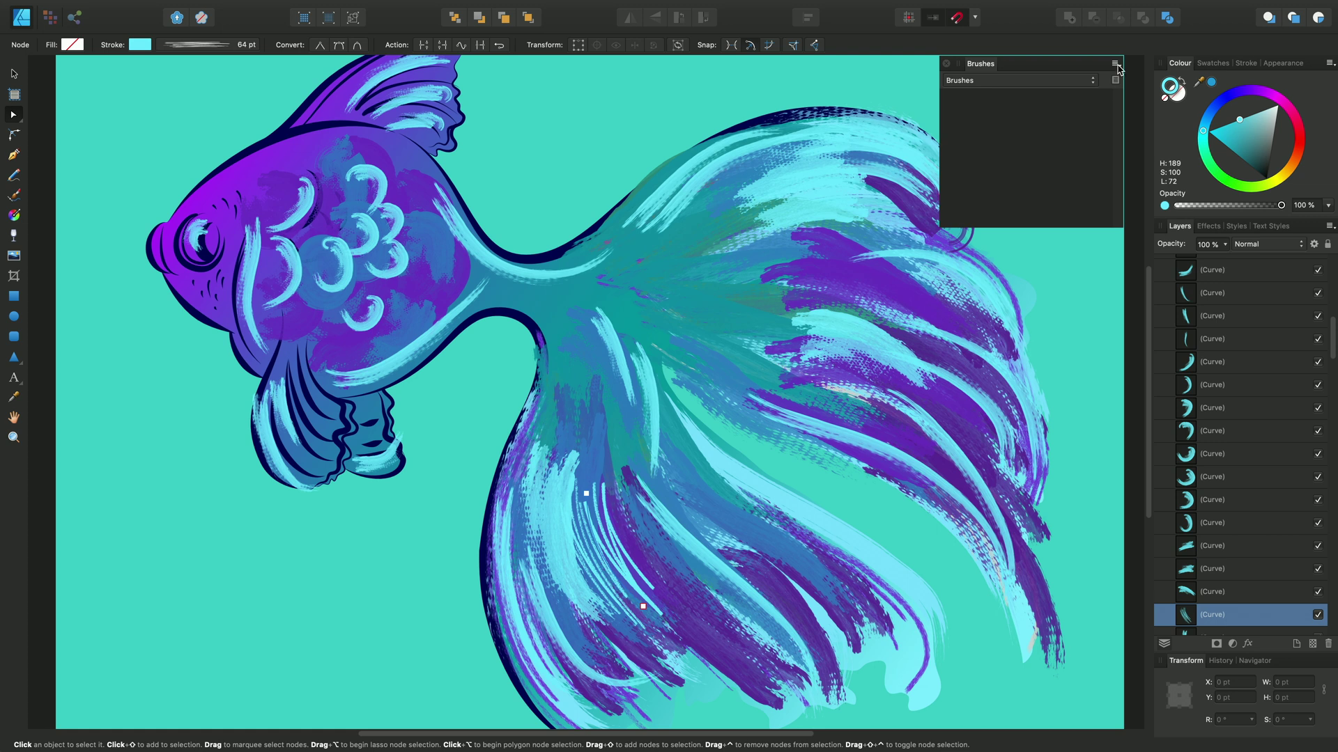
left_click(1116, 65)
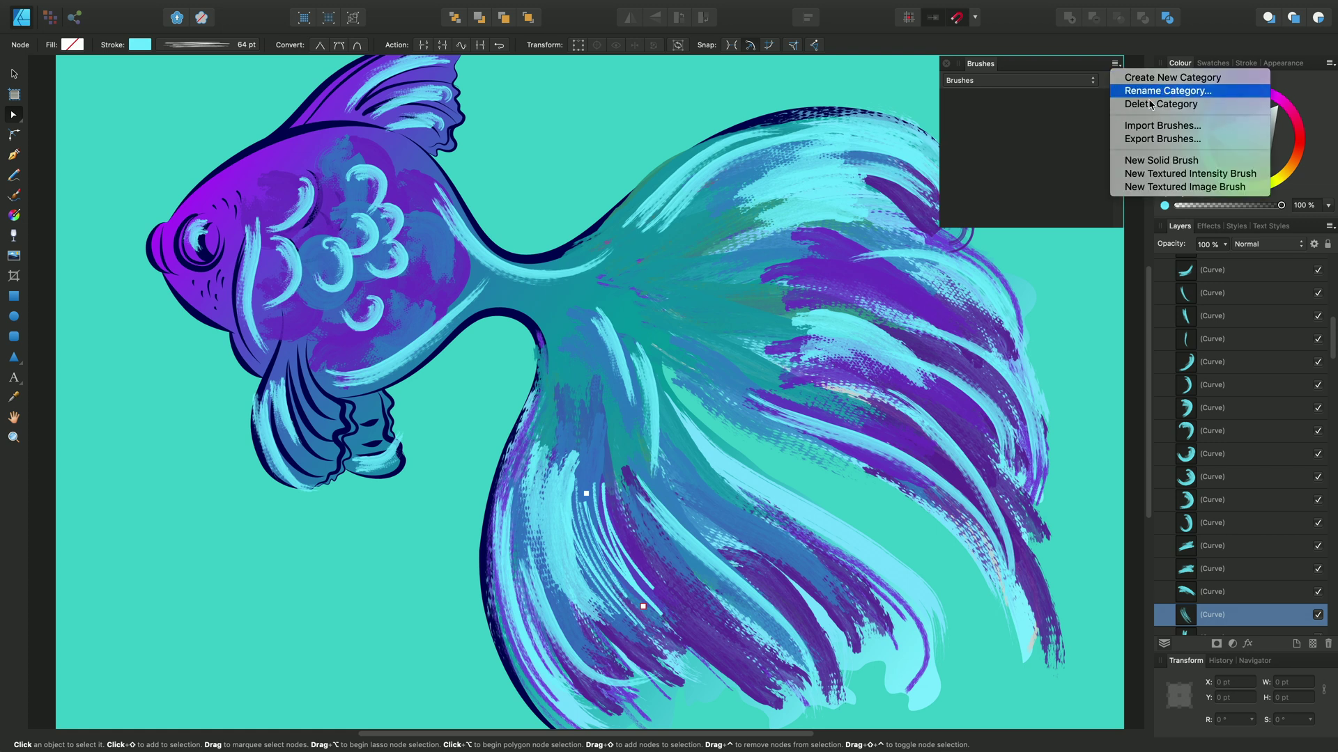
left_click(1155, 91)
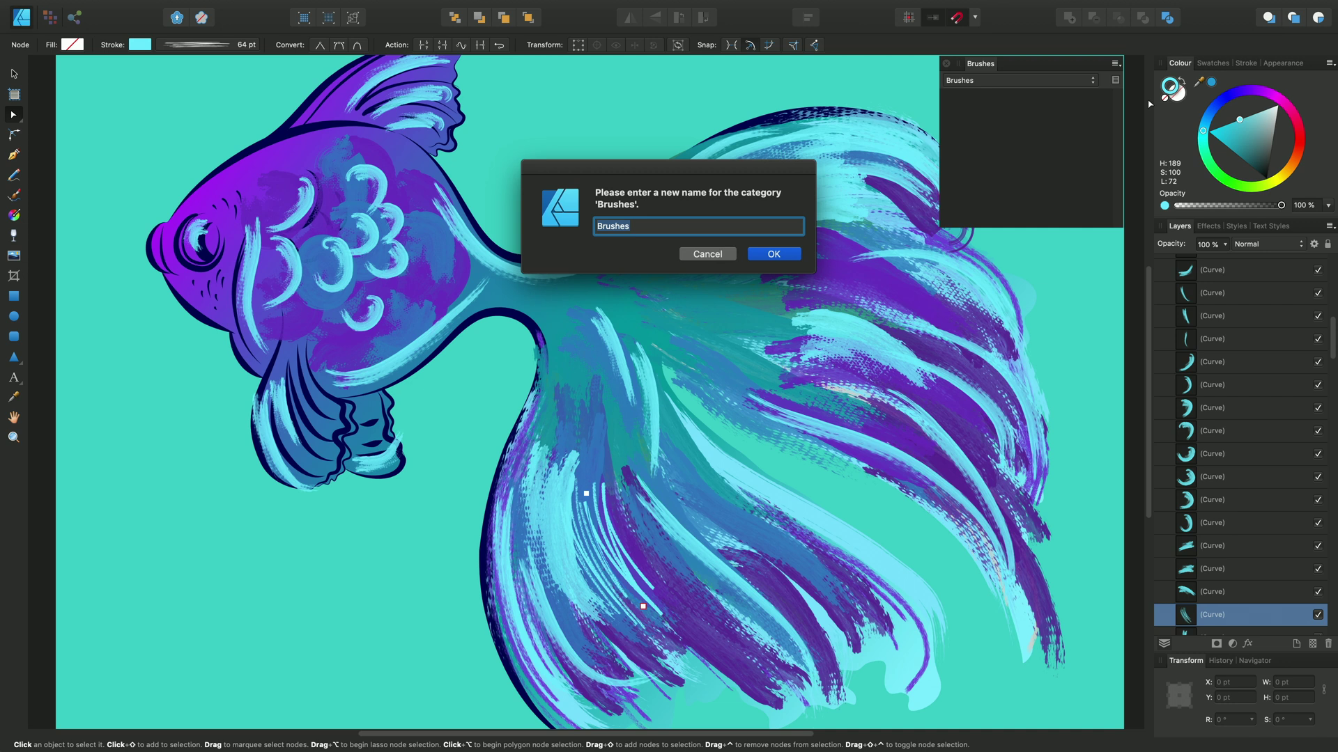
type("Extra Vector Brushes")
left_click(780, 254)
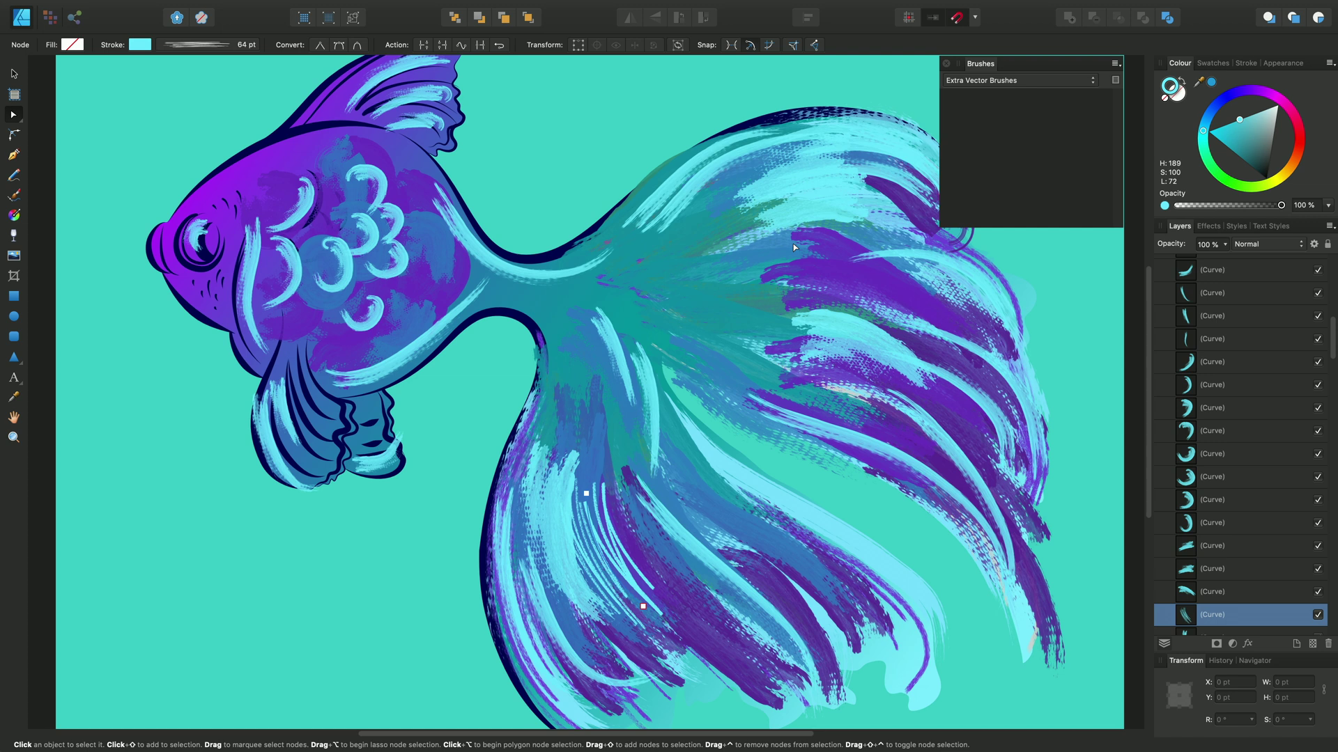
Deselect the curve and add a new solid brush to the Extra Vector Brushes category.
key("ctrl+d")
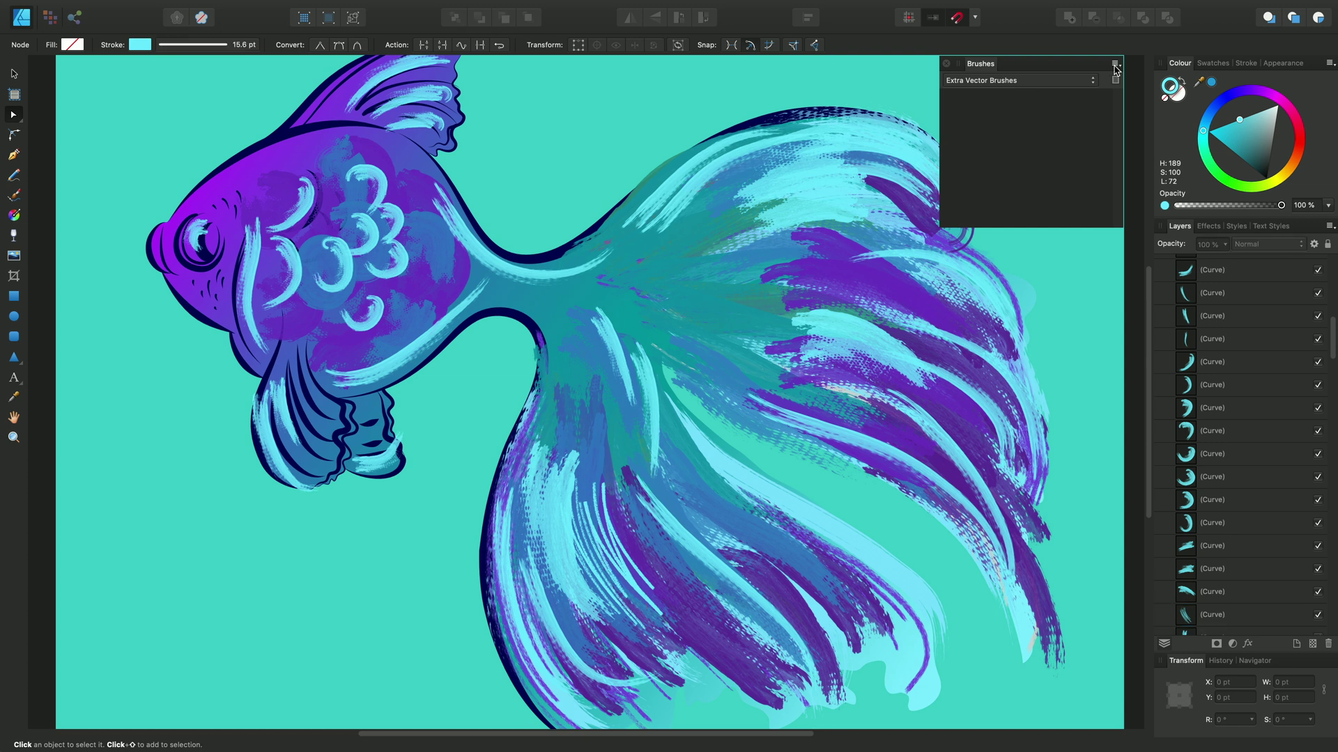
left_click(1115, 63)
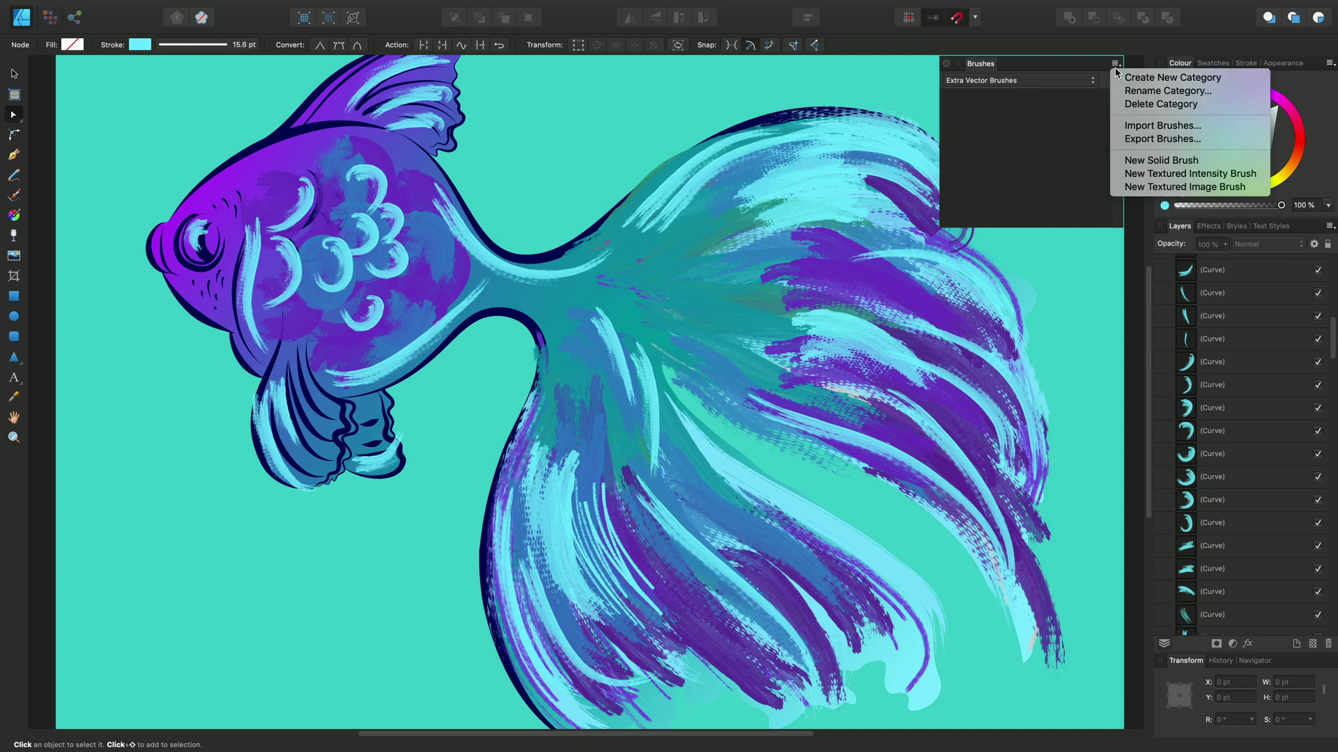
left_click(1143, 165)
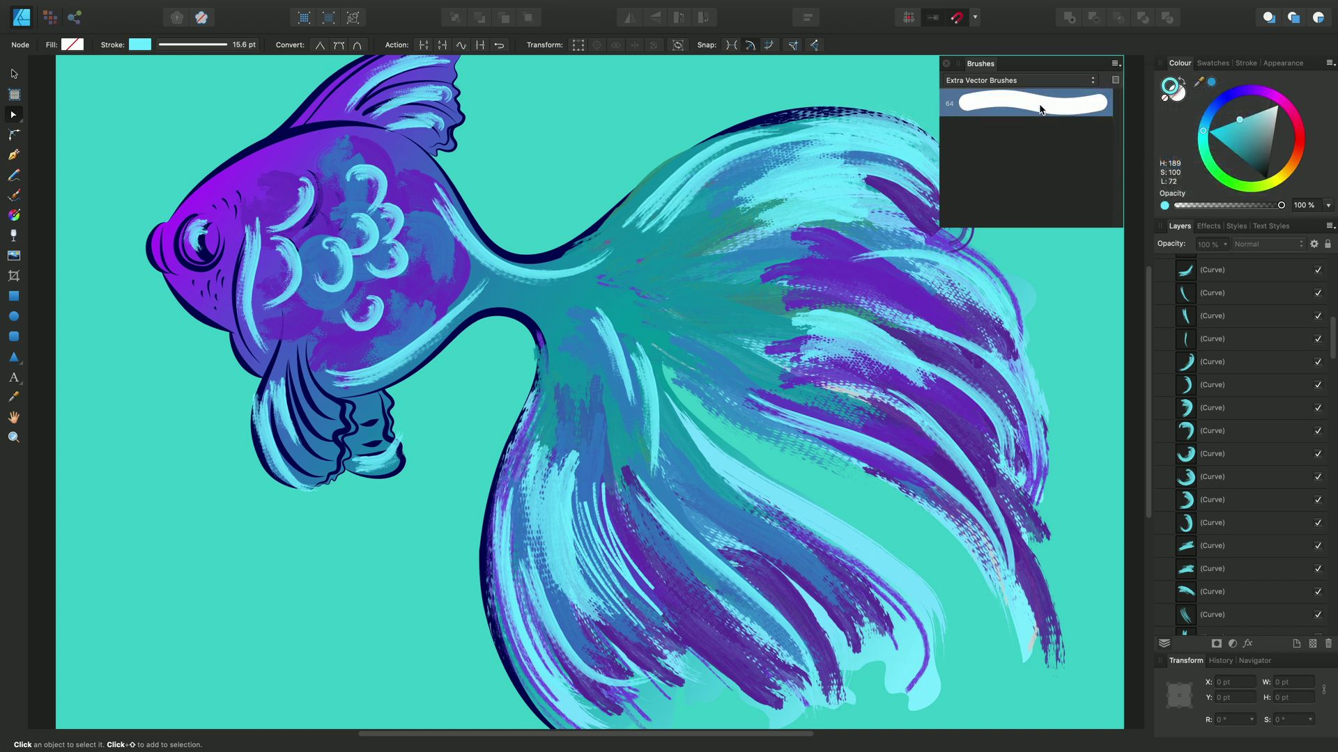
Give the solid brush a 193.6 px width, 6% size variance and 13% opacity variance.
double_click(1040, 110)
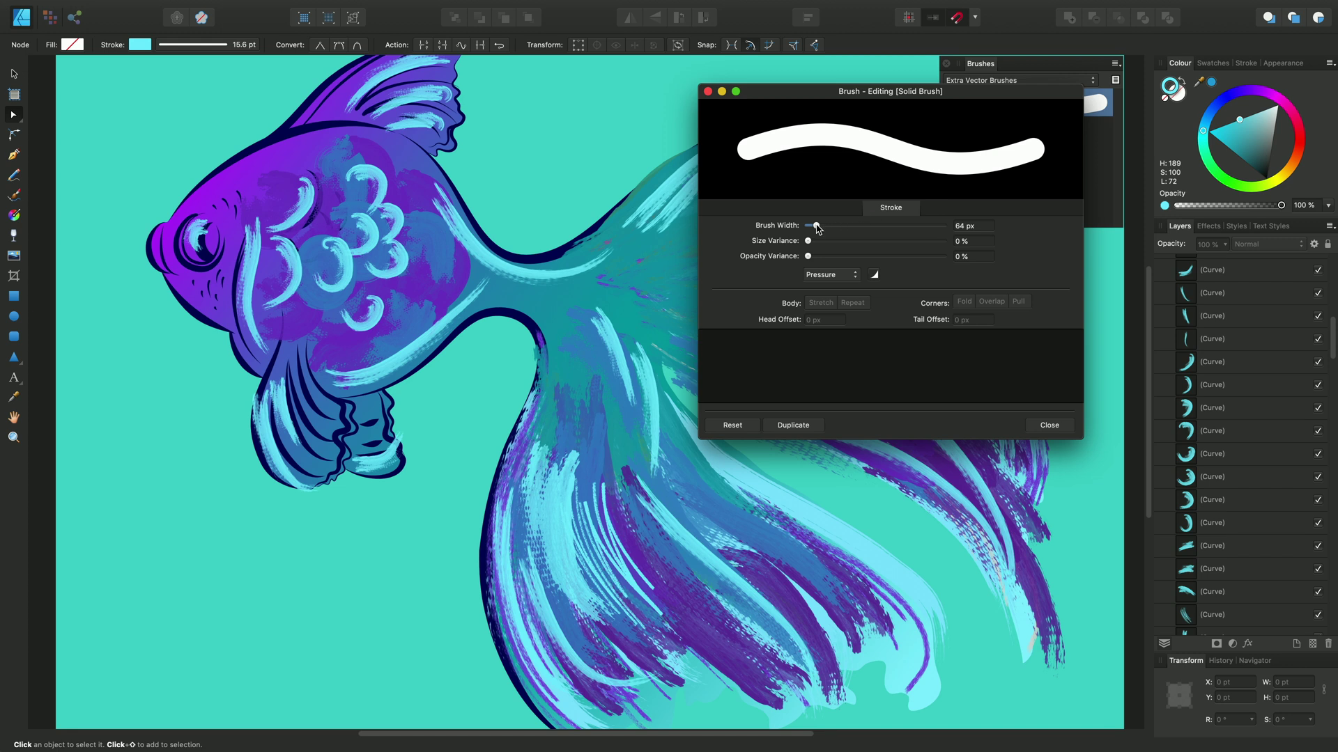
mouse_move(817, 228)
left_mouse_down()
mouse_move(828, 229)
mouse_move(818, 259)
left_mouse_up()
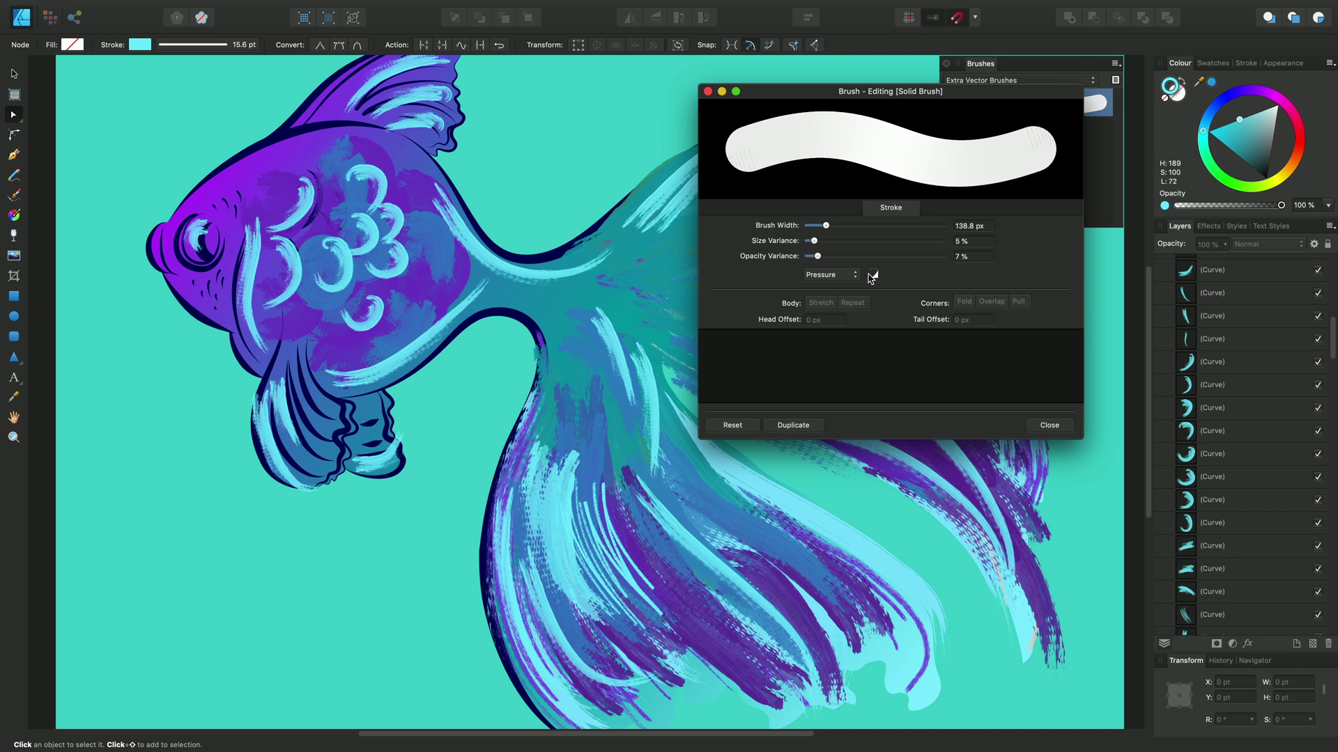
left_click_drag(827, 226, 824, 260)
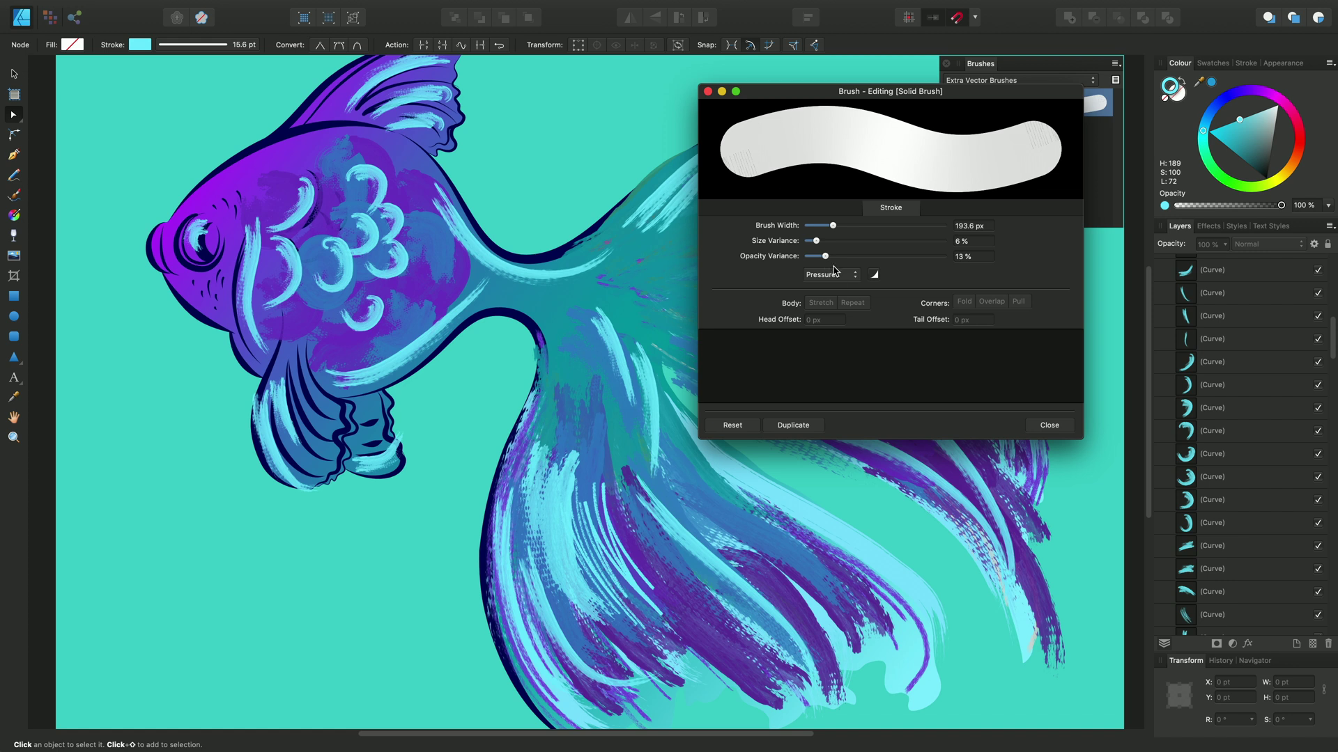
left_click(1047, 427)
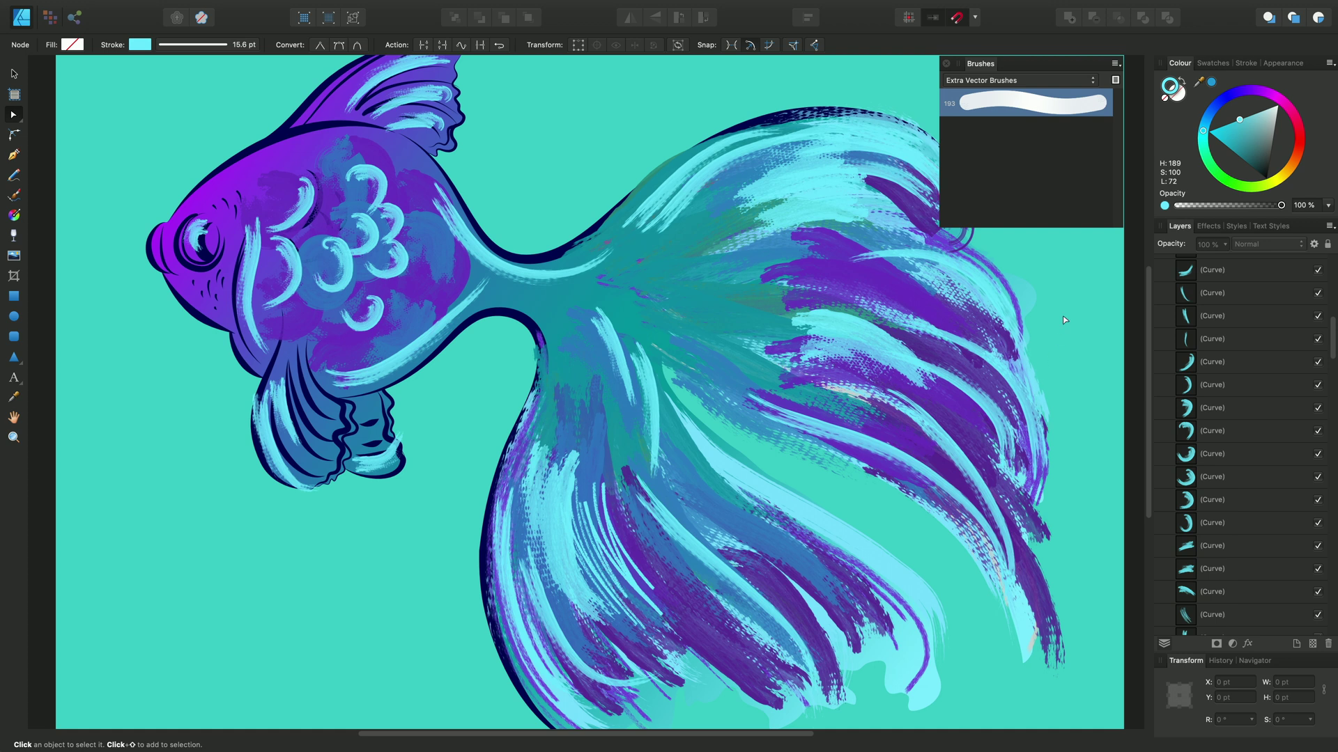
Switch to the Watercolours and Gouaches category and duplicate the Basic Watercolour 05 brush.
left_click(1091, 82)
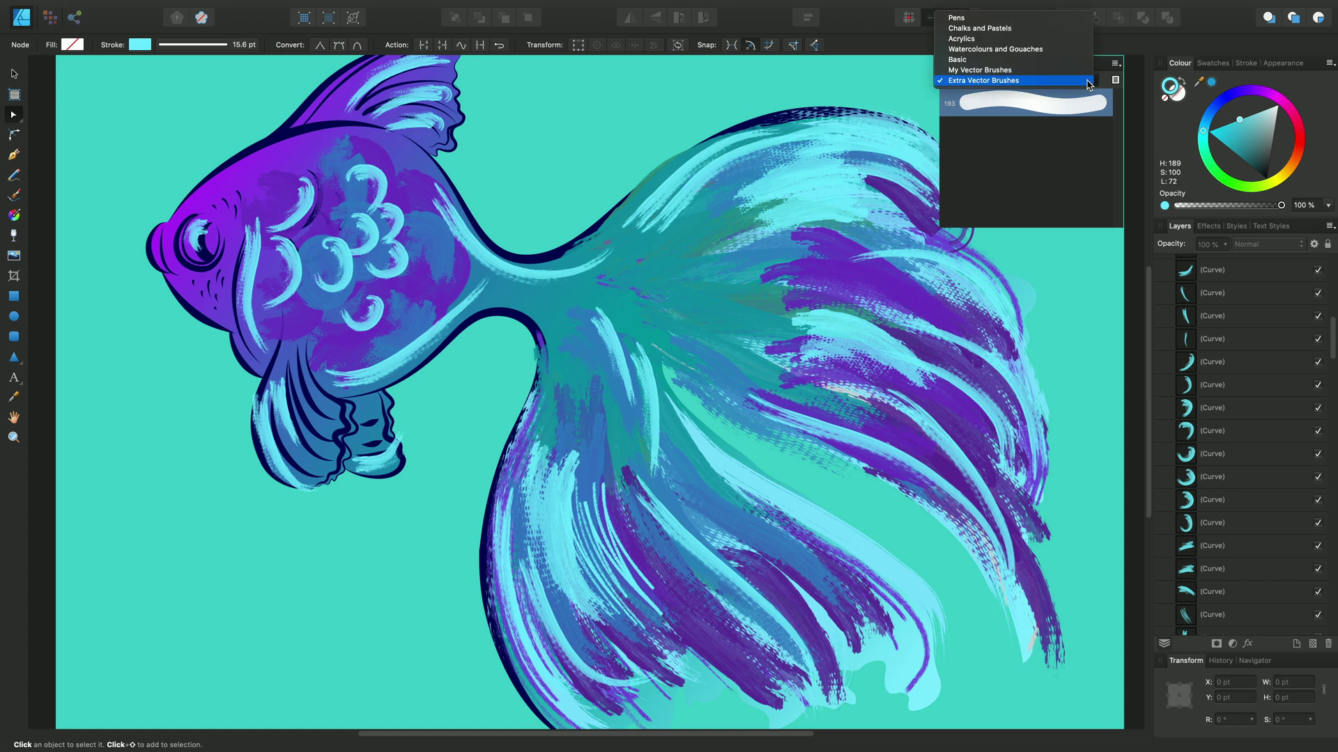
left_click(1068, 50)
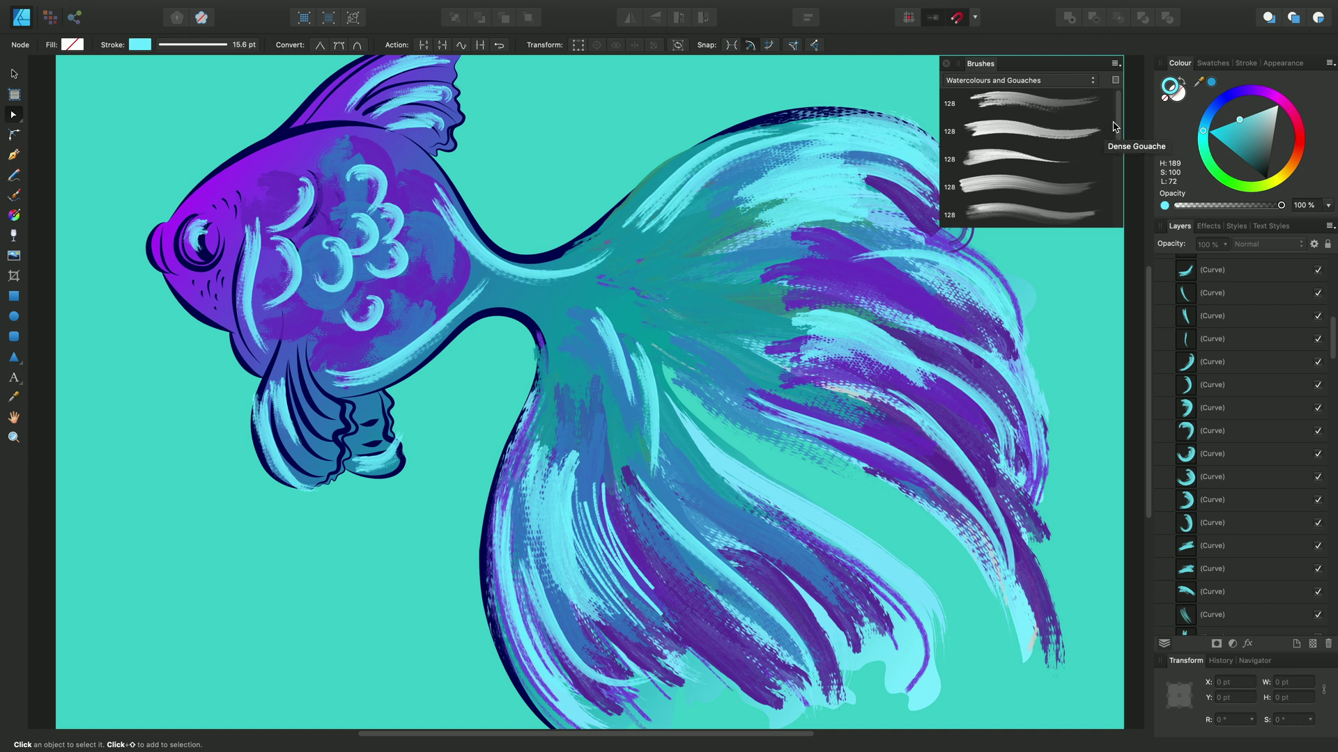
left_click_drag(1117, 129, 1113, 219)
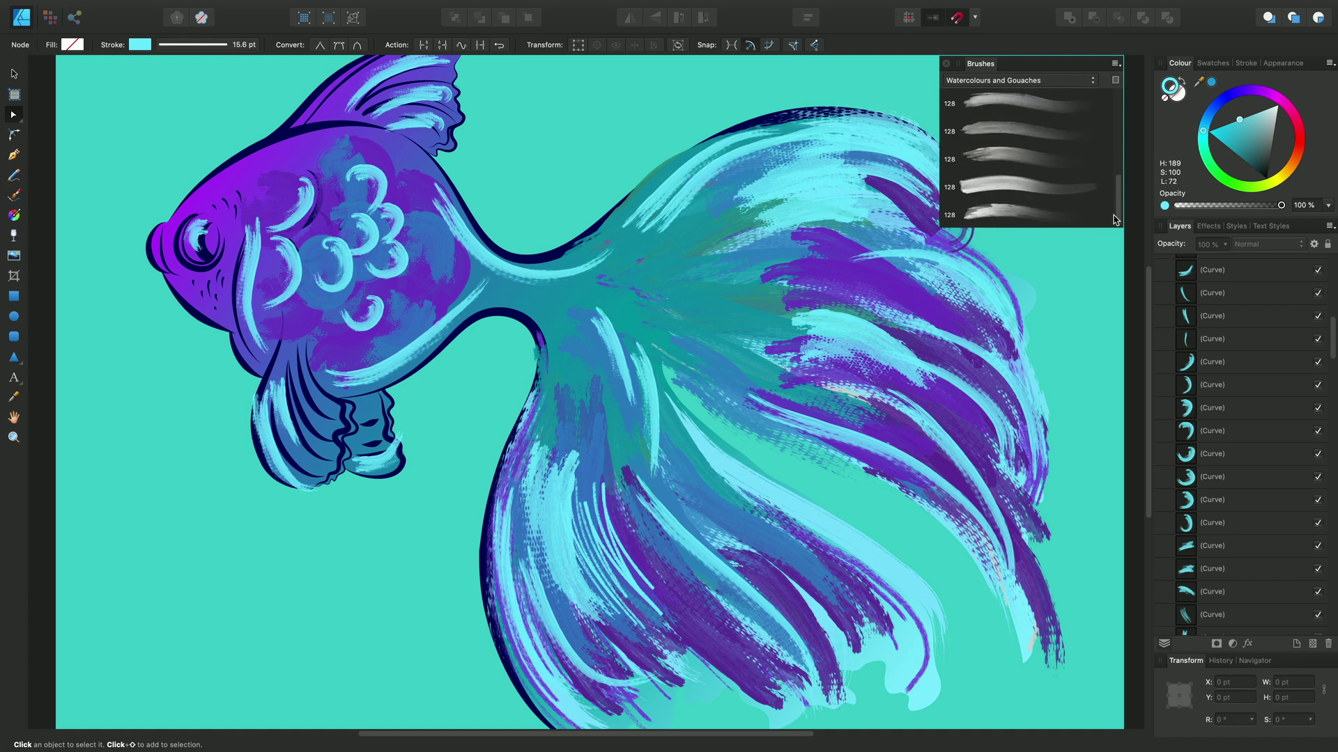
left_click(992, 213)
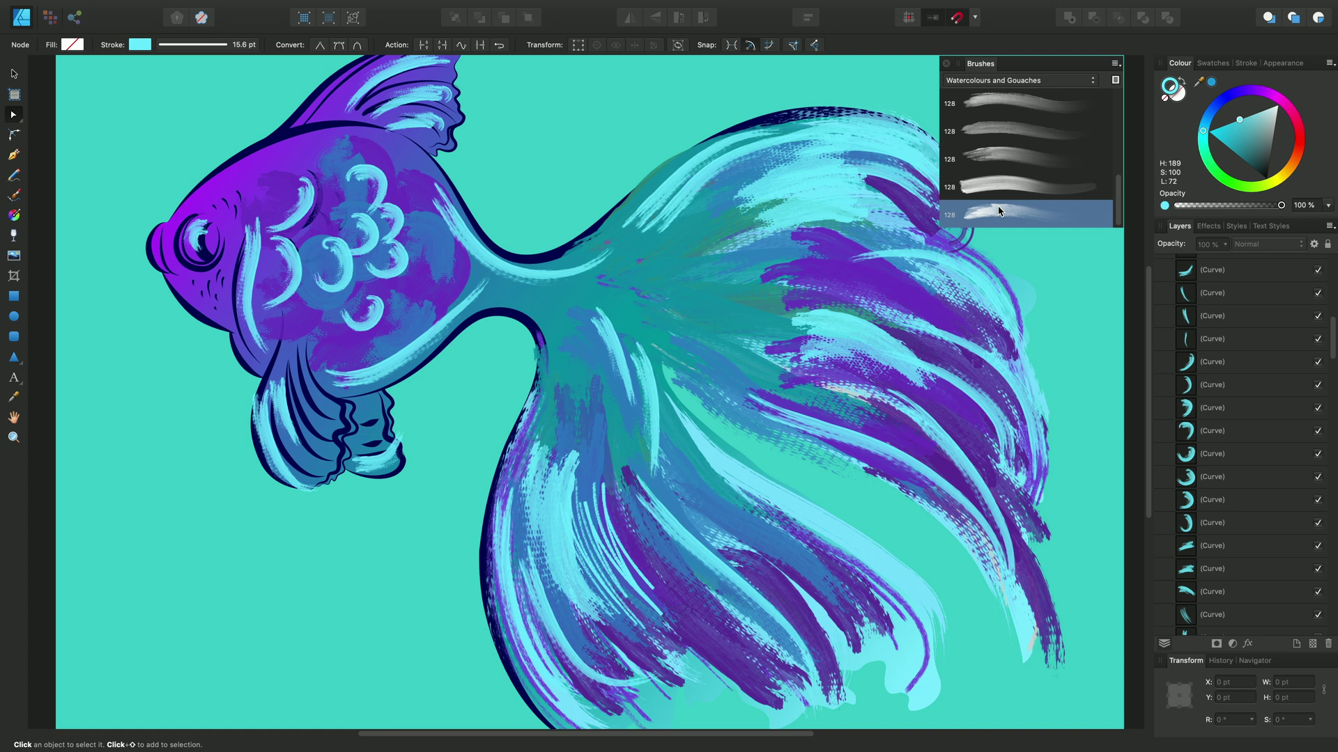
double_click(999, 210)
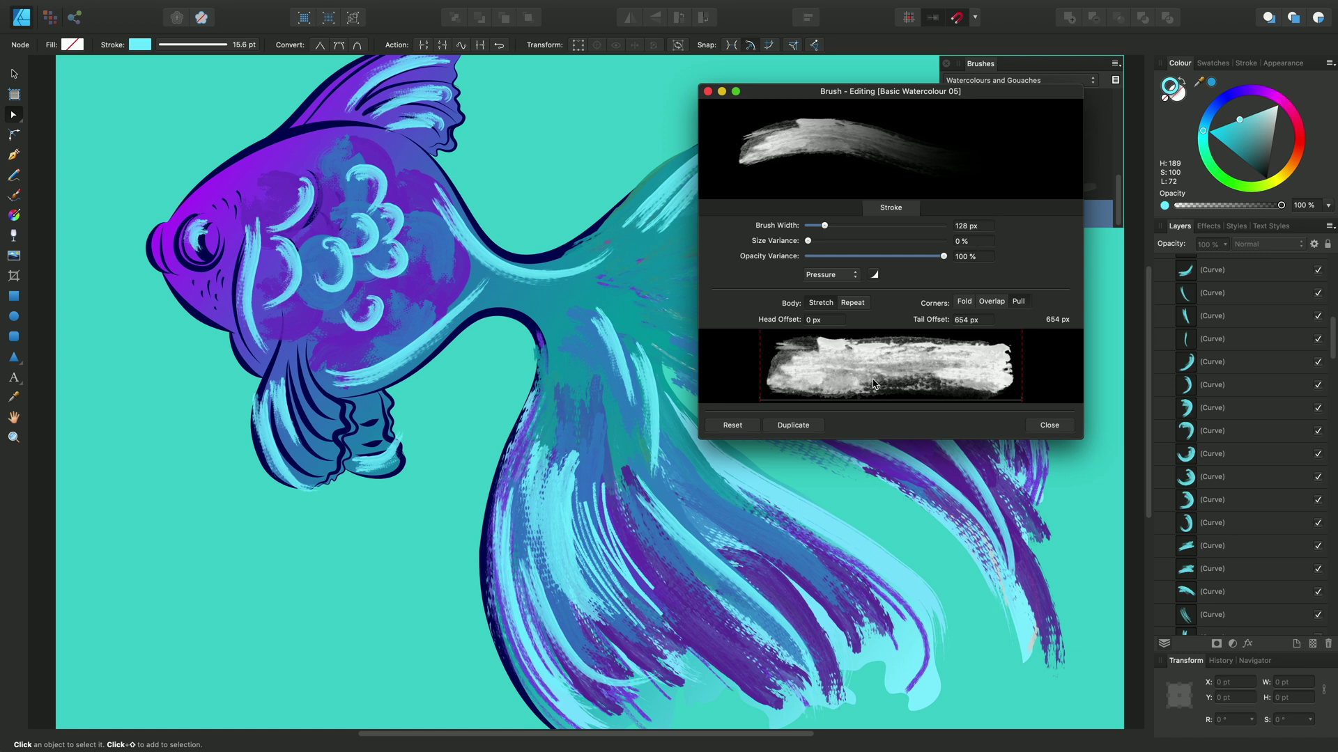
left_click(806, 426)
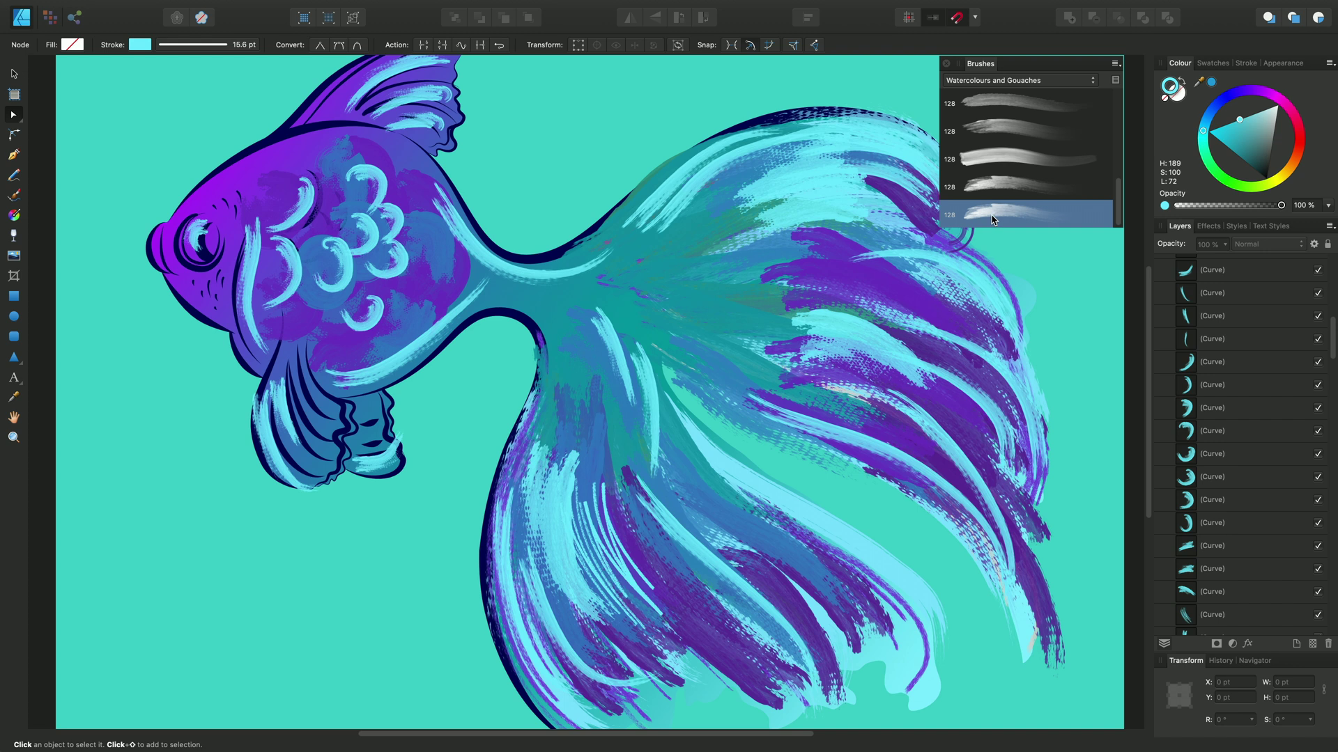
Move Brush Copy into Extra Vector Brushes and display that category's two brushes.
right_click(992, 218)
mouse_move(1036, 293)
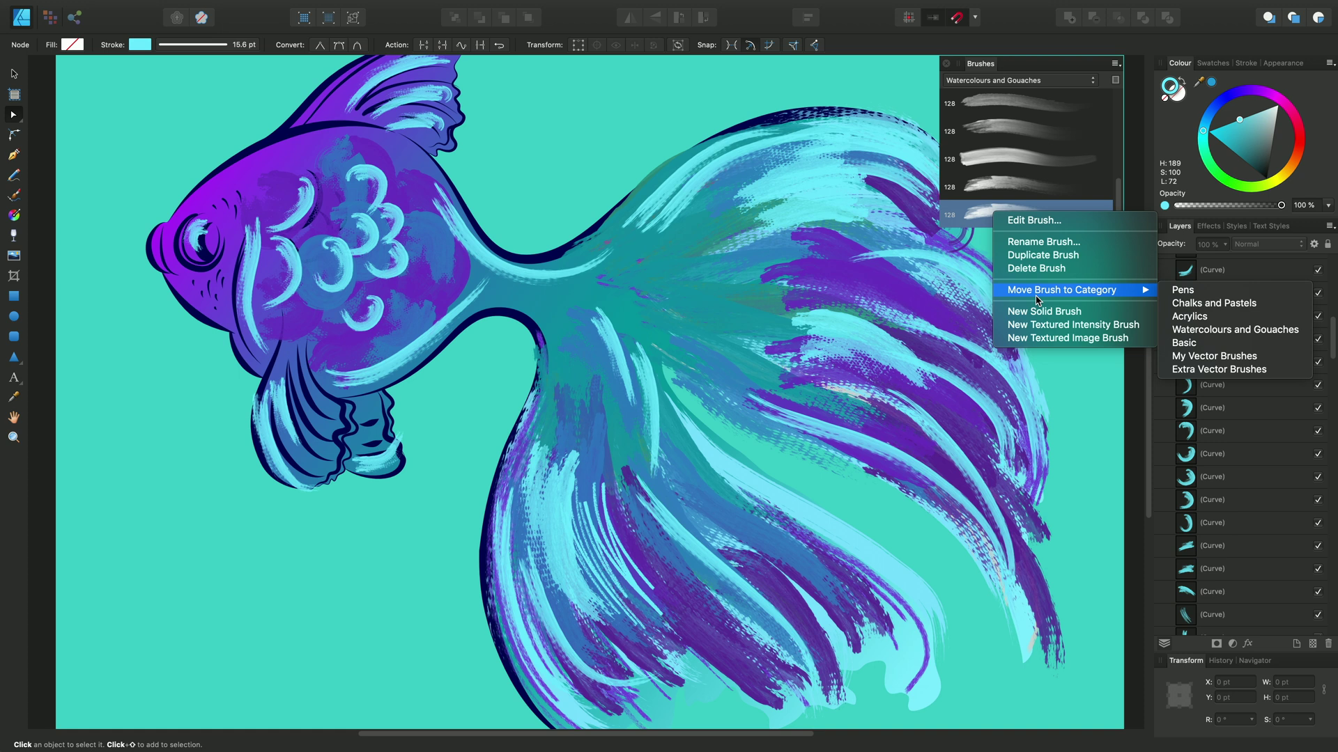
left_click(1231, 375)
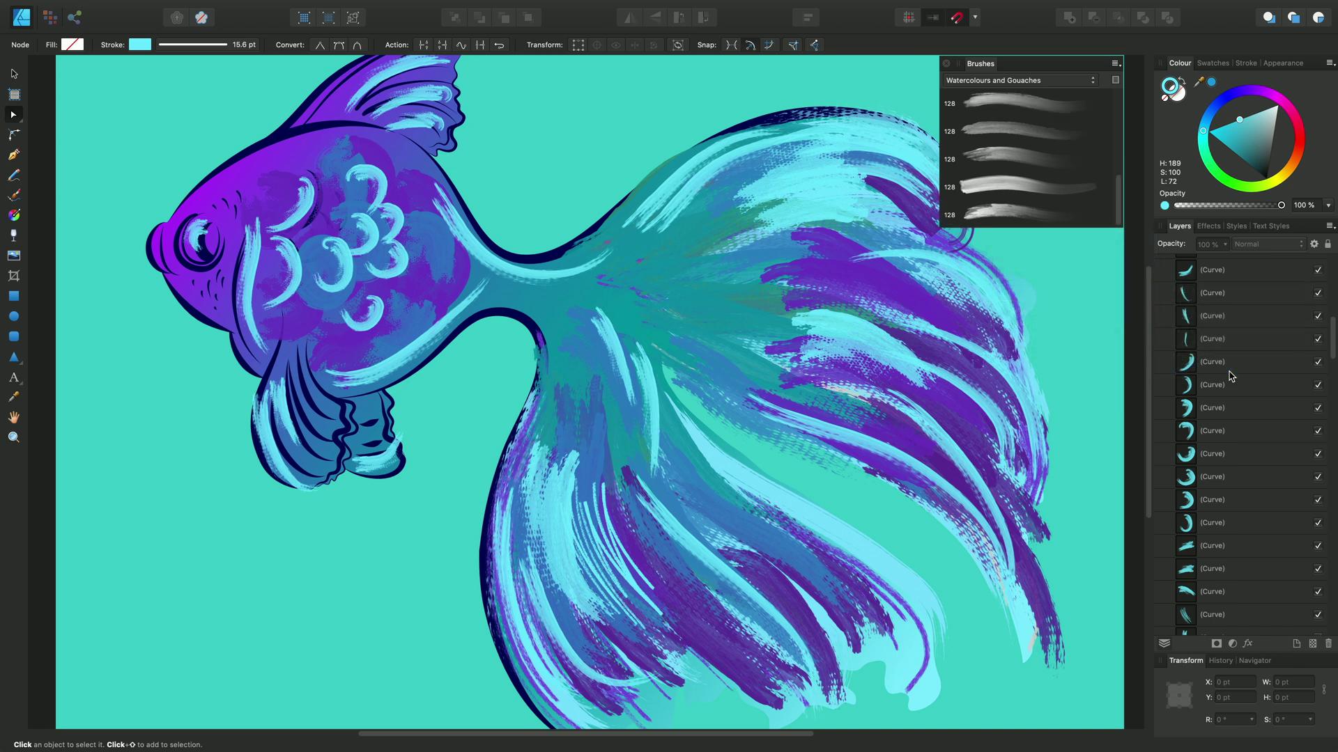
left_click(1091, 81)
left_click(1073, 112)
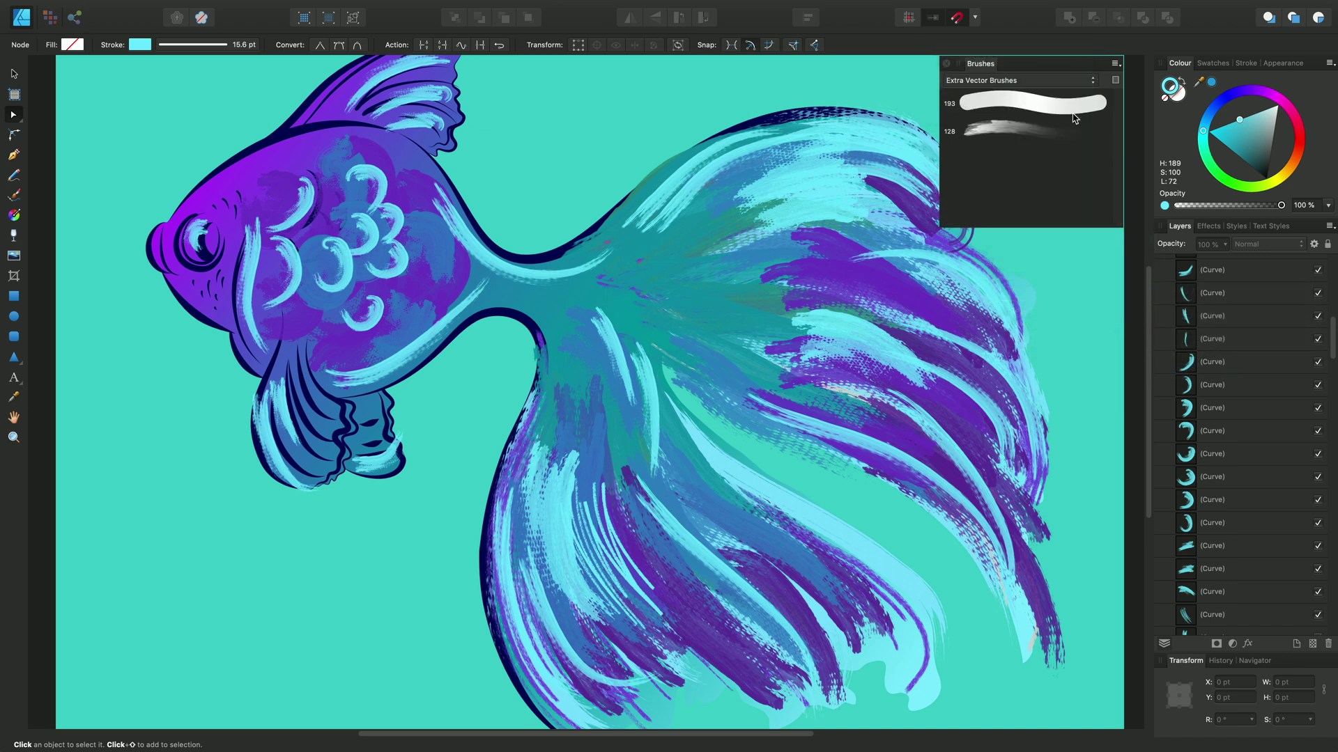
Widen Brush Copy to 238.8 px with 15% size variance and make it the active brush.
left_click(997, 131)
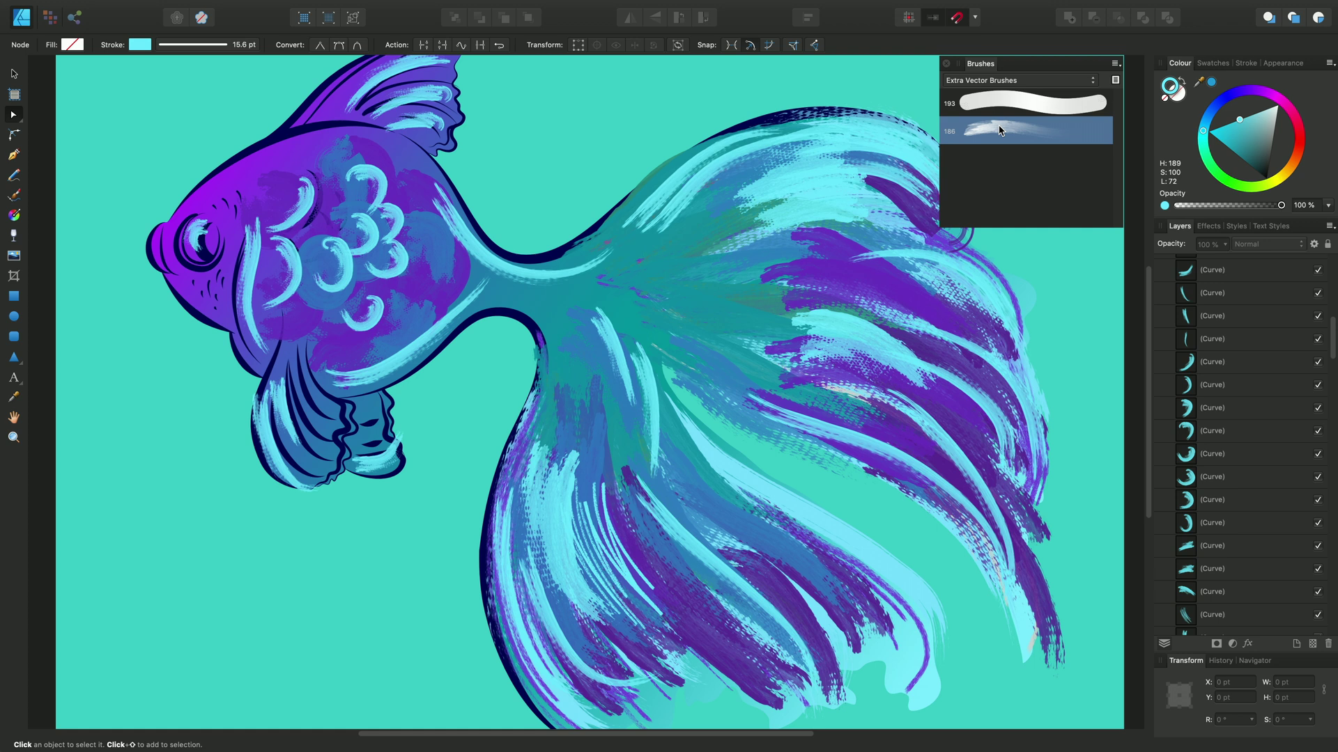
double_click(999, 130)
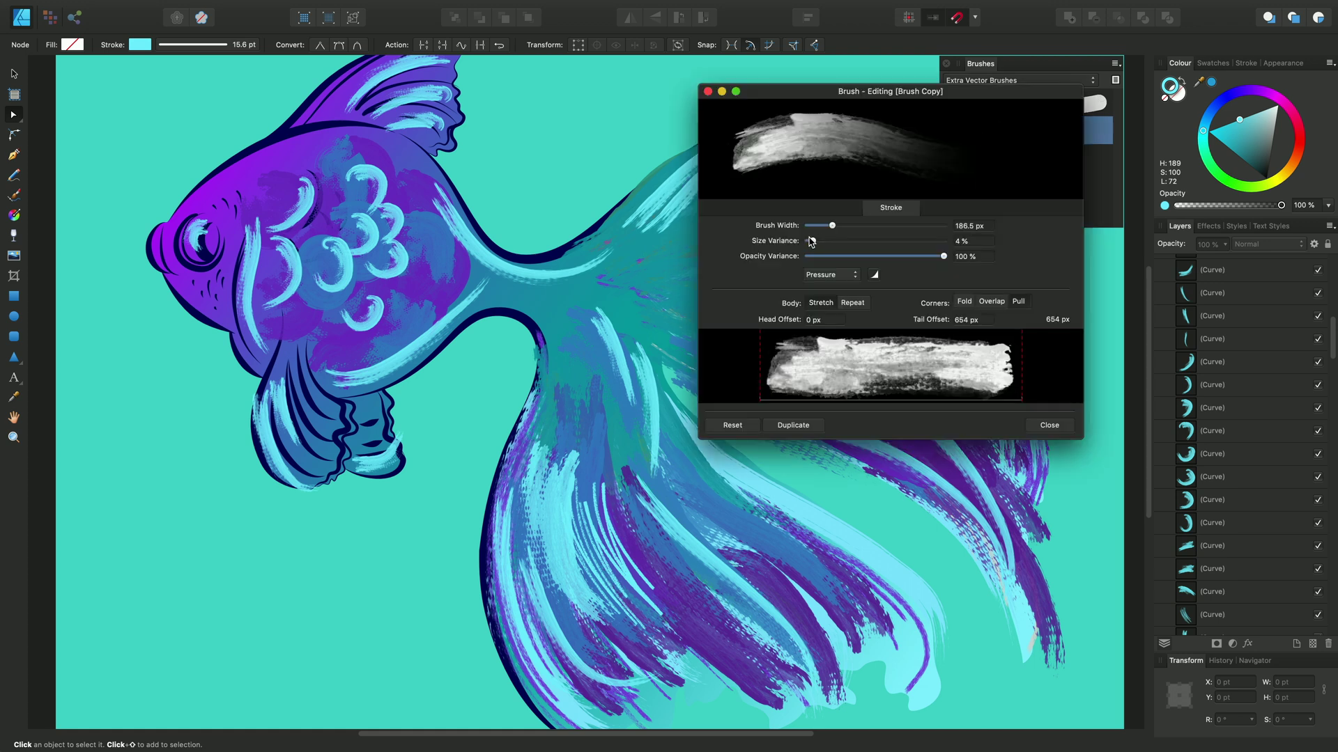
left_click_drag(832, 227, 840, 229)
left_click_drag(813, 241, 827, 241)
left_click(1045, 425)
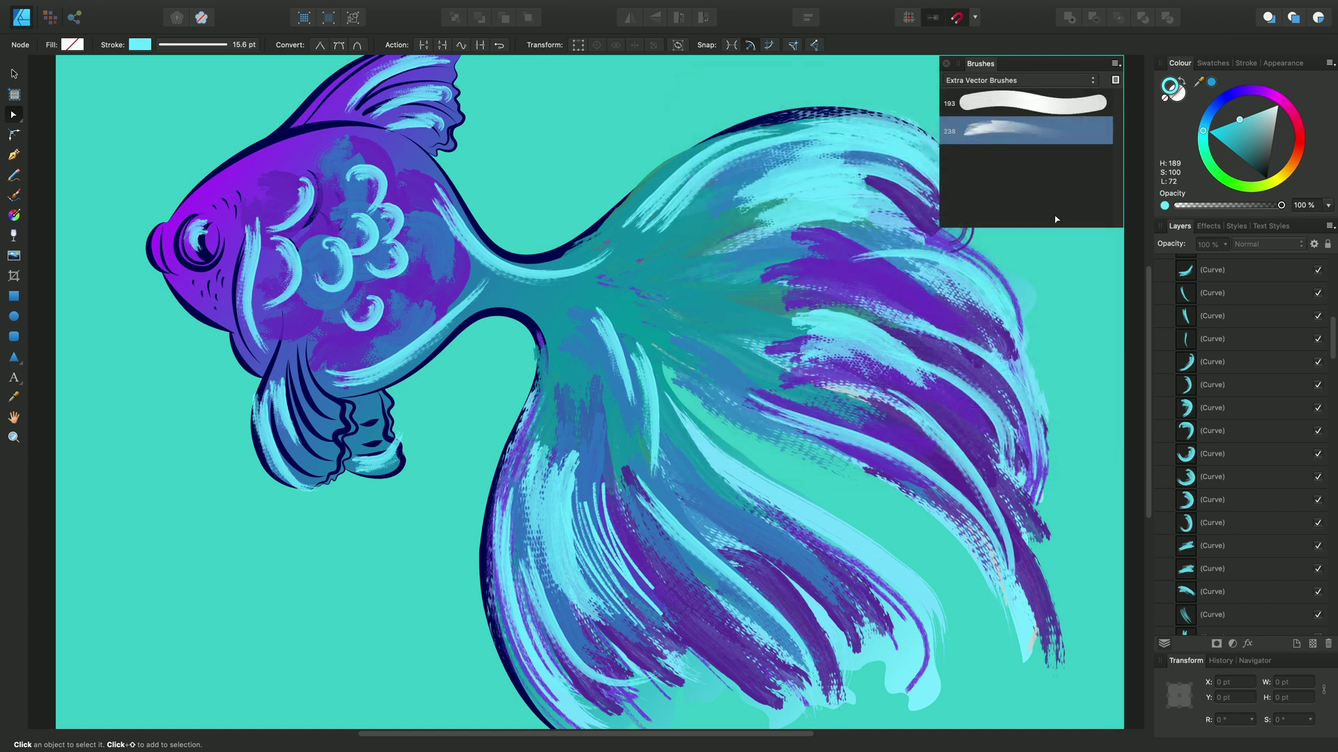
left_click(999, 130)
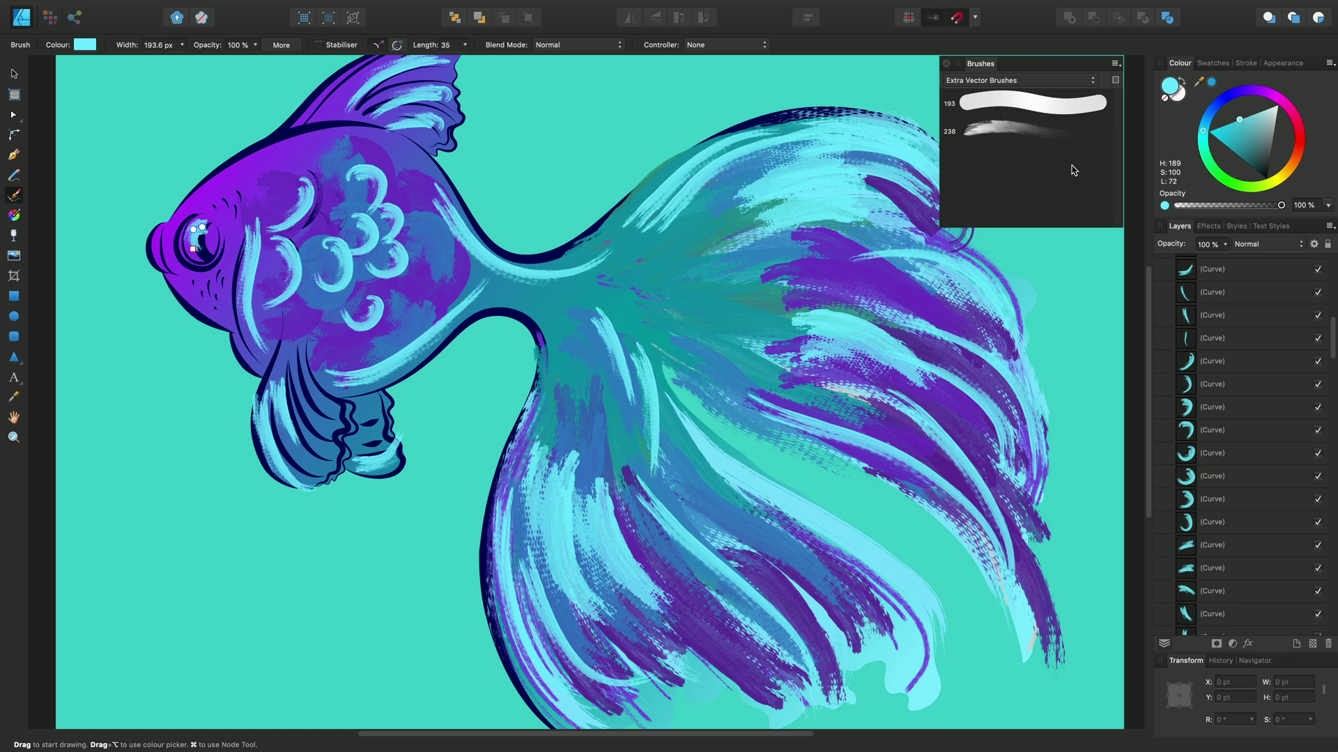
Export the category to the Desktop as Extra Vector Brushes.afbrushes, replacing the existing file.
left_click(1115, 64)
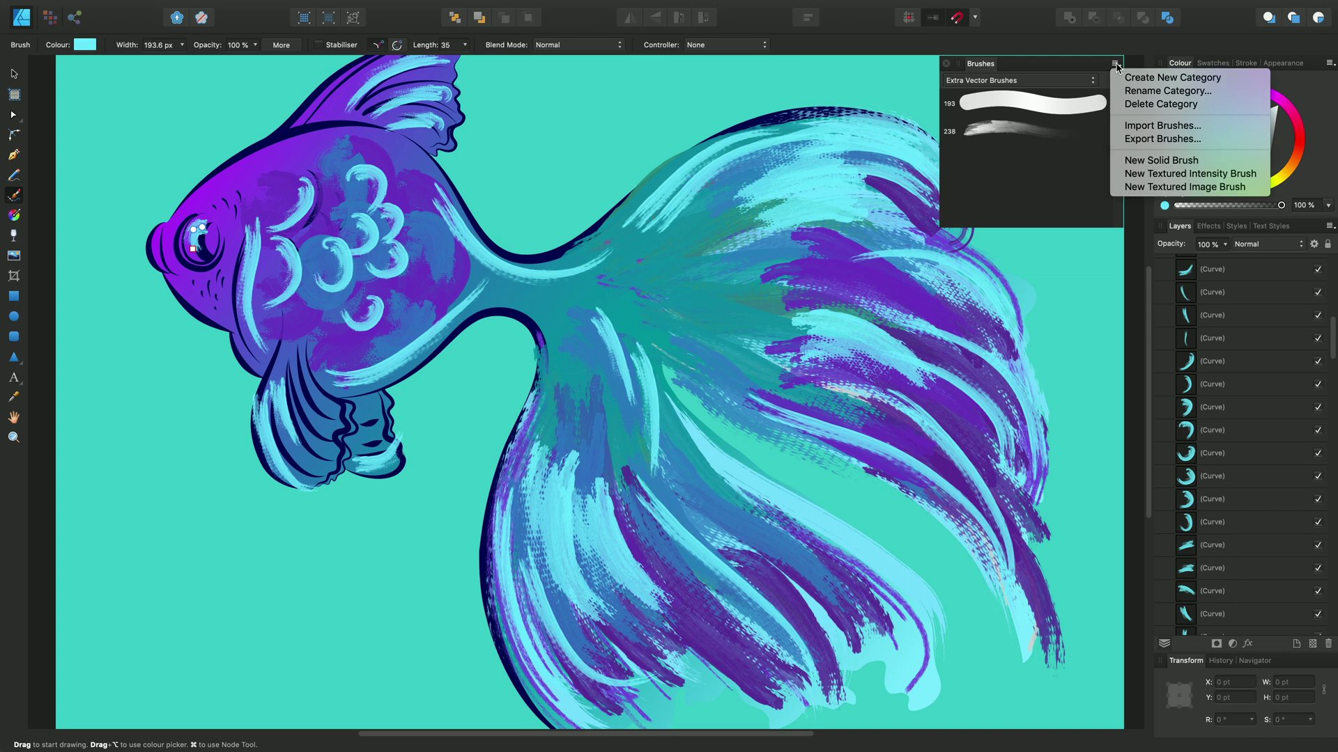
left_click(1160, 140)
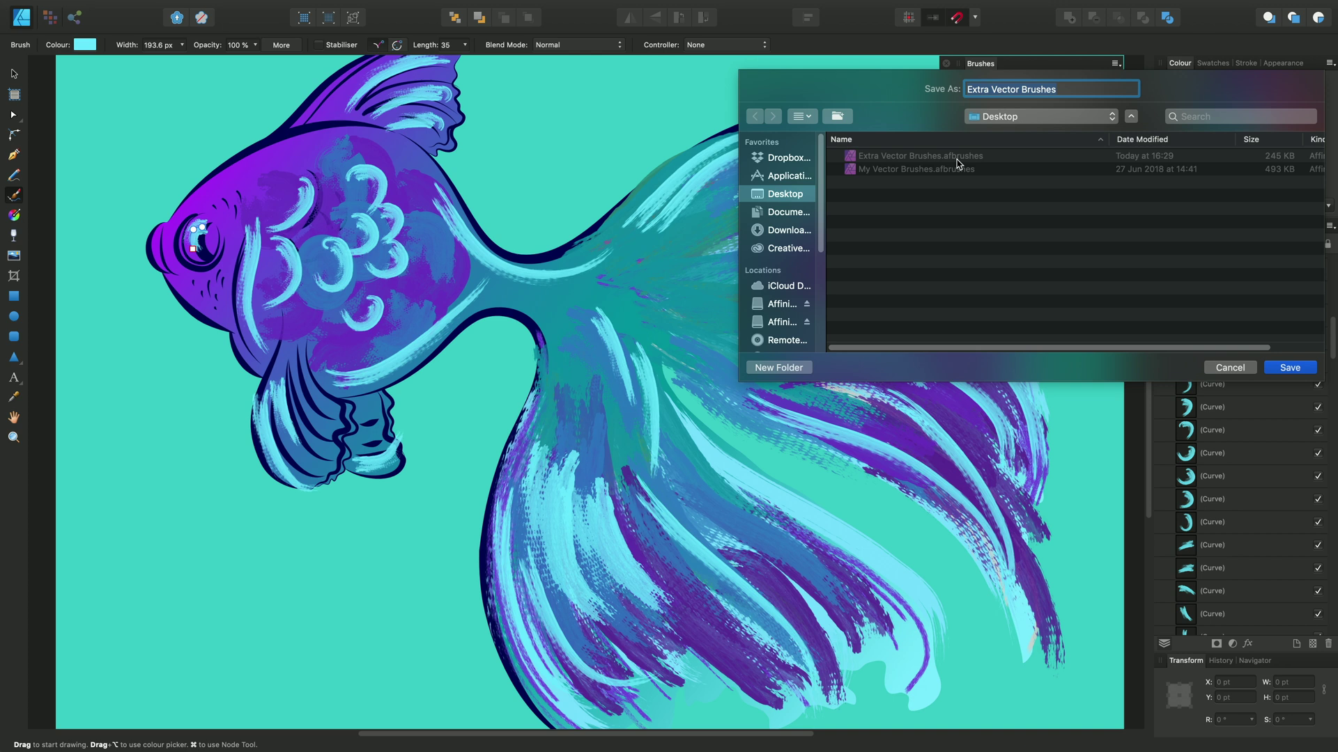
left_click(1287, 369)
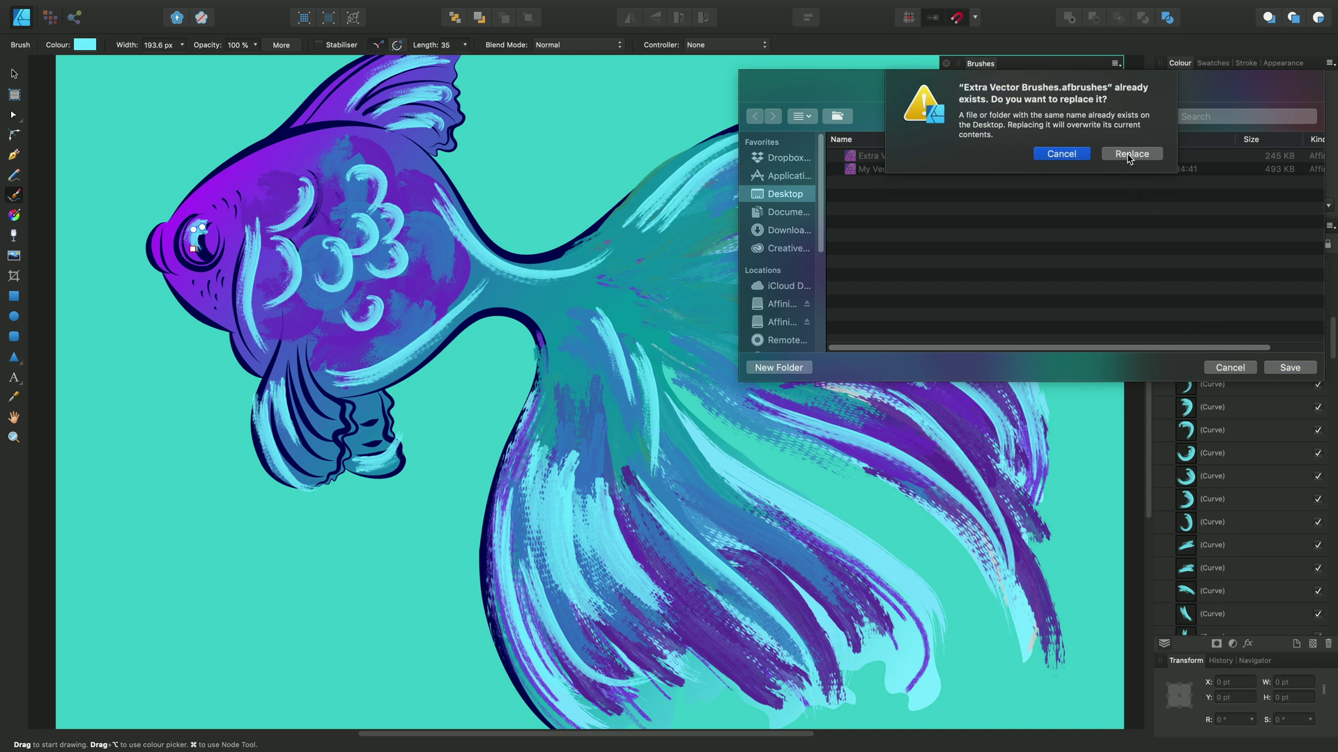
left_click(1128, 157)
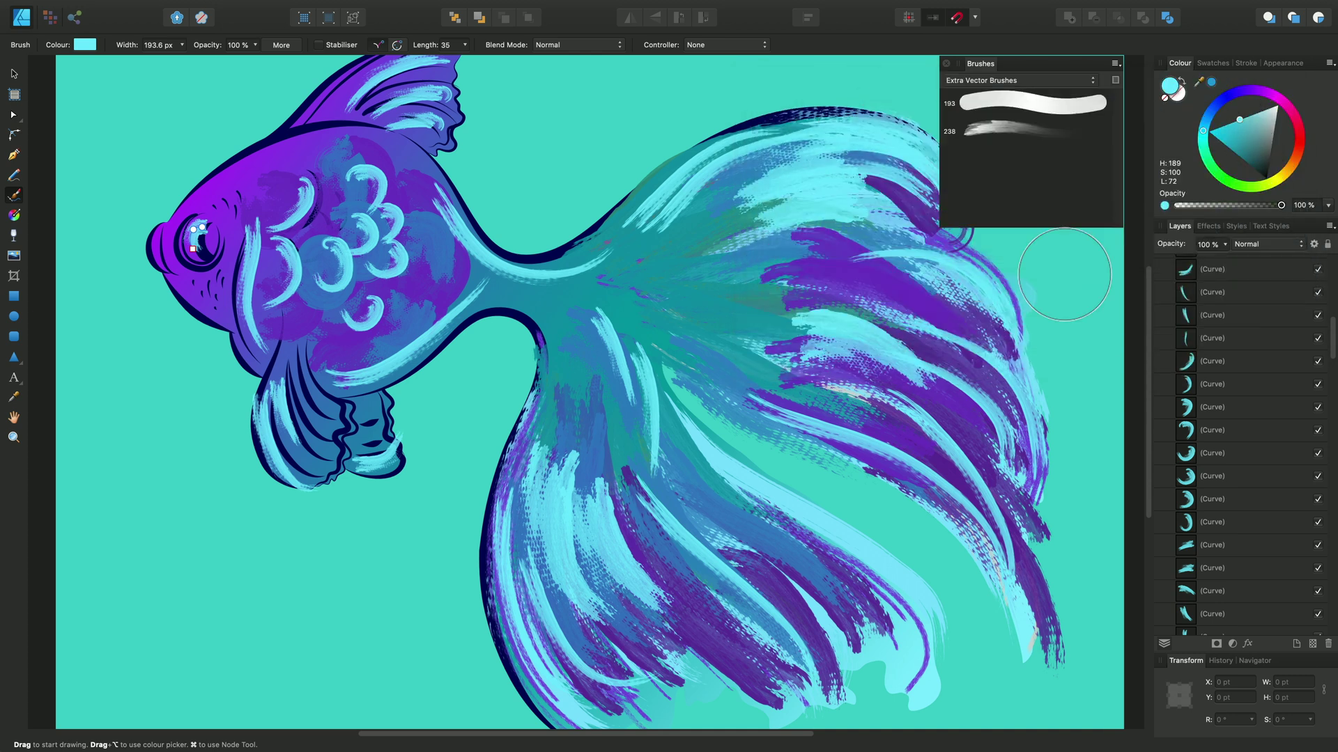